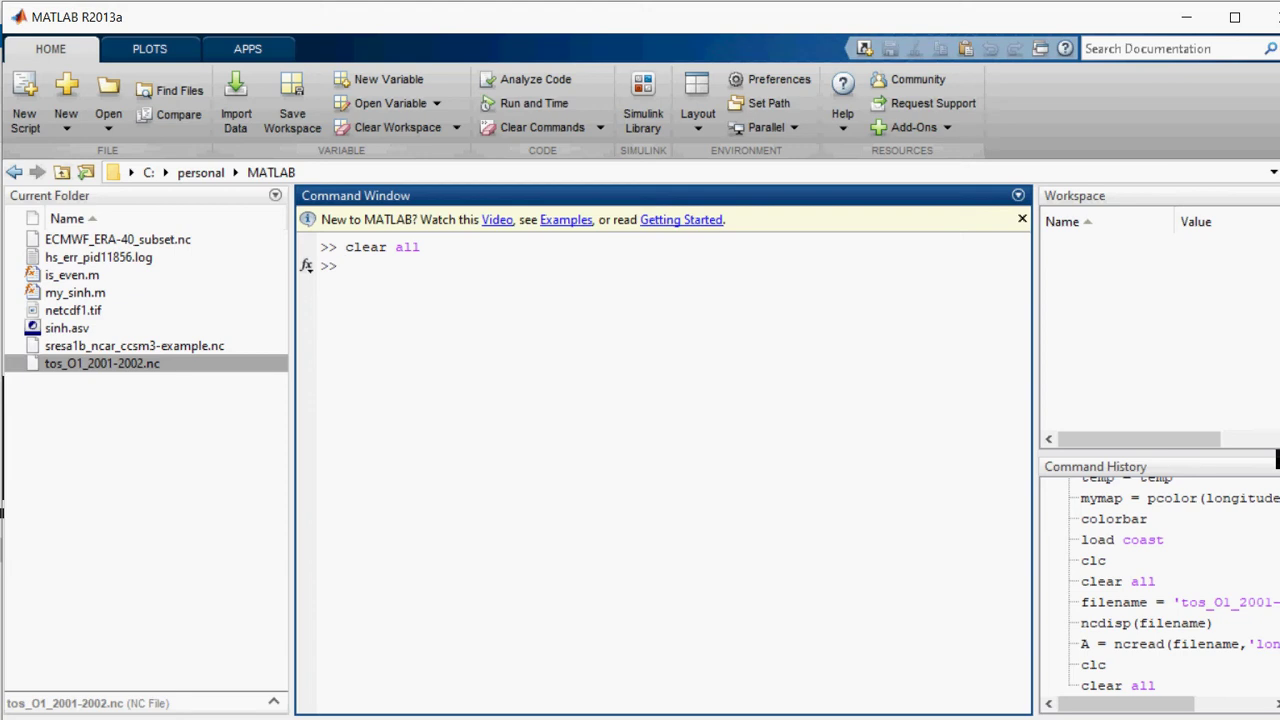
Assign 'tos_O1_2001-2002.nc' to the variable filename
text(filename = '')
click(446, 265)
text(tos_O1_2001-2002.nc)
key(Return)
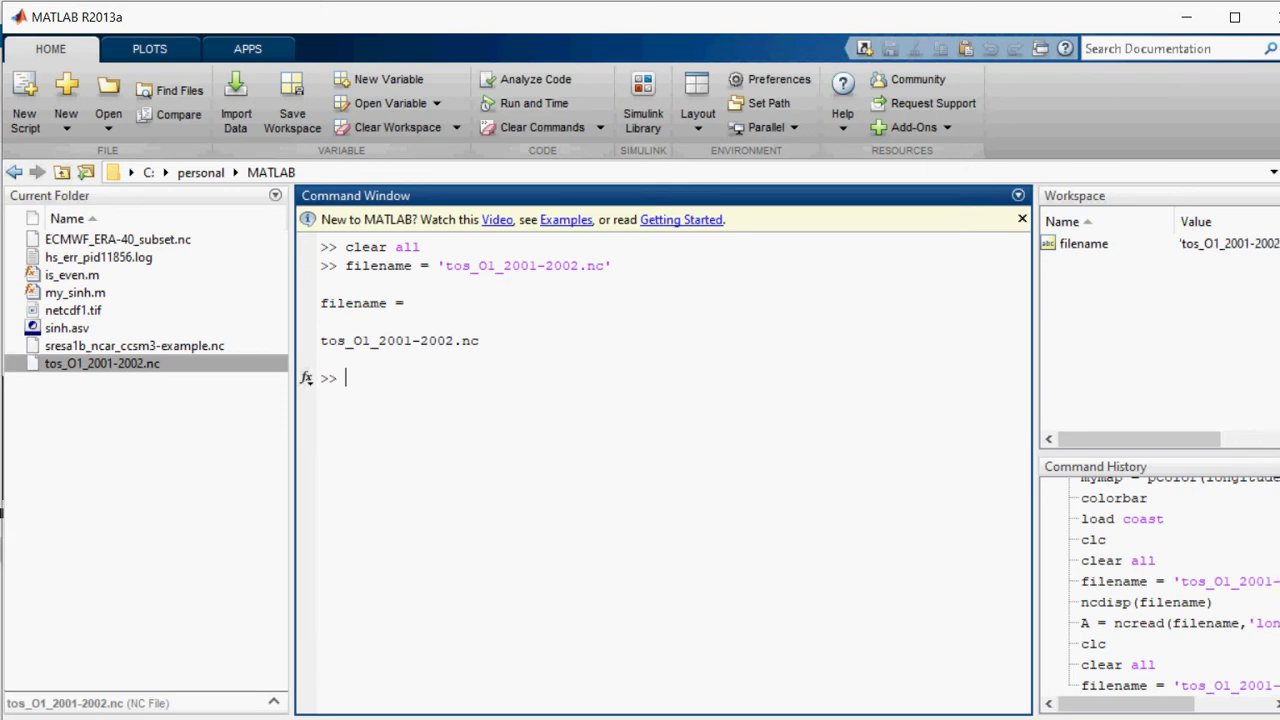
List the file's metadata with ncdisp(filename) and find lon's 180x1 size
text(ncdisp()
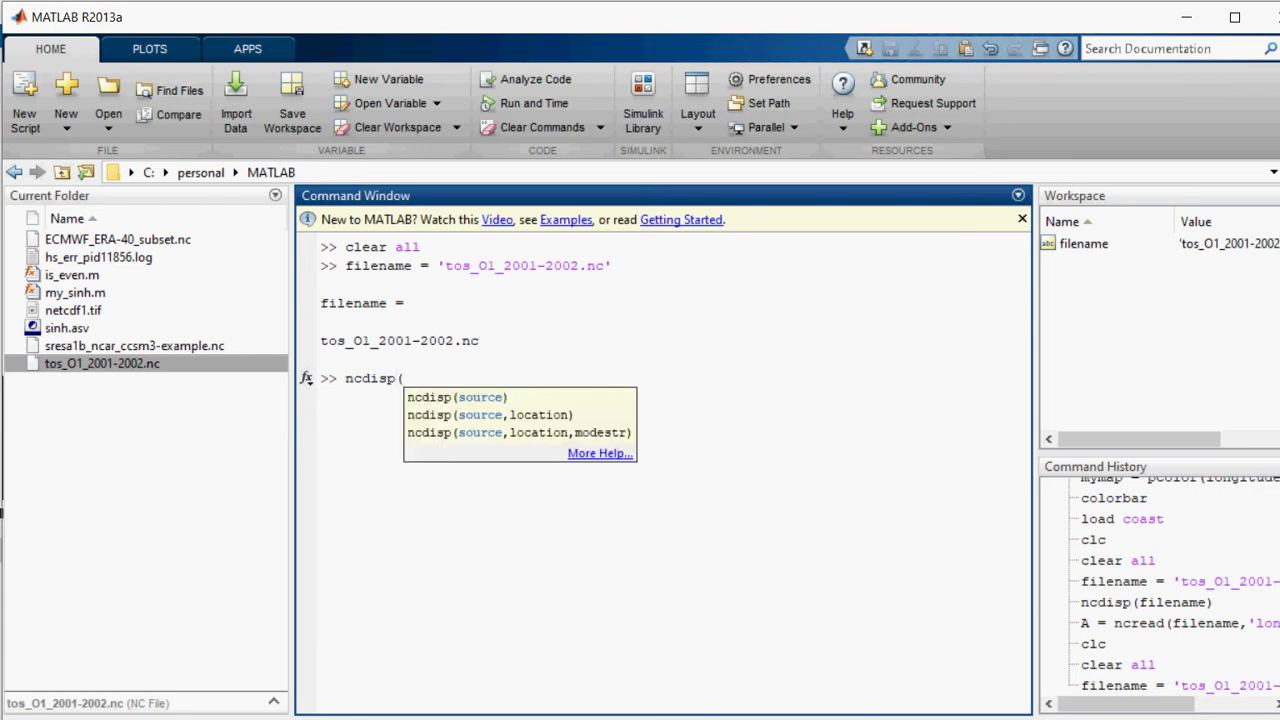
text(filename)
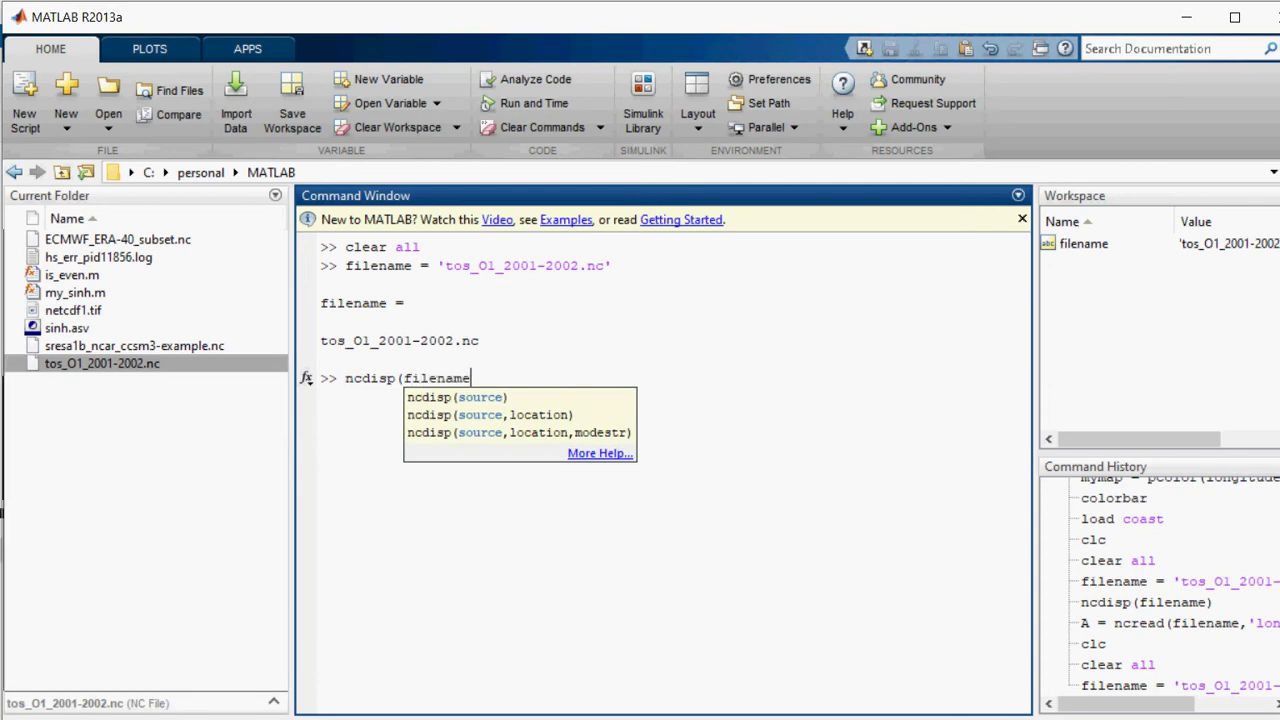
text())
key(Return)
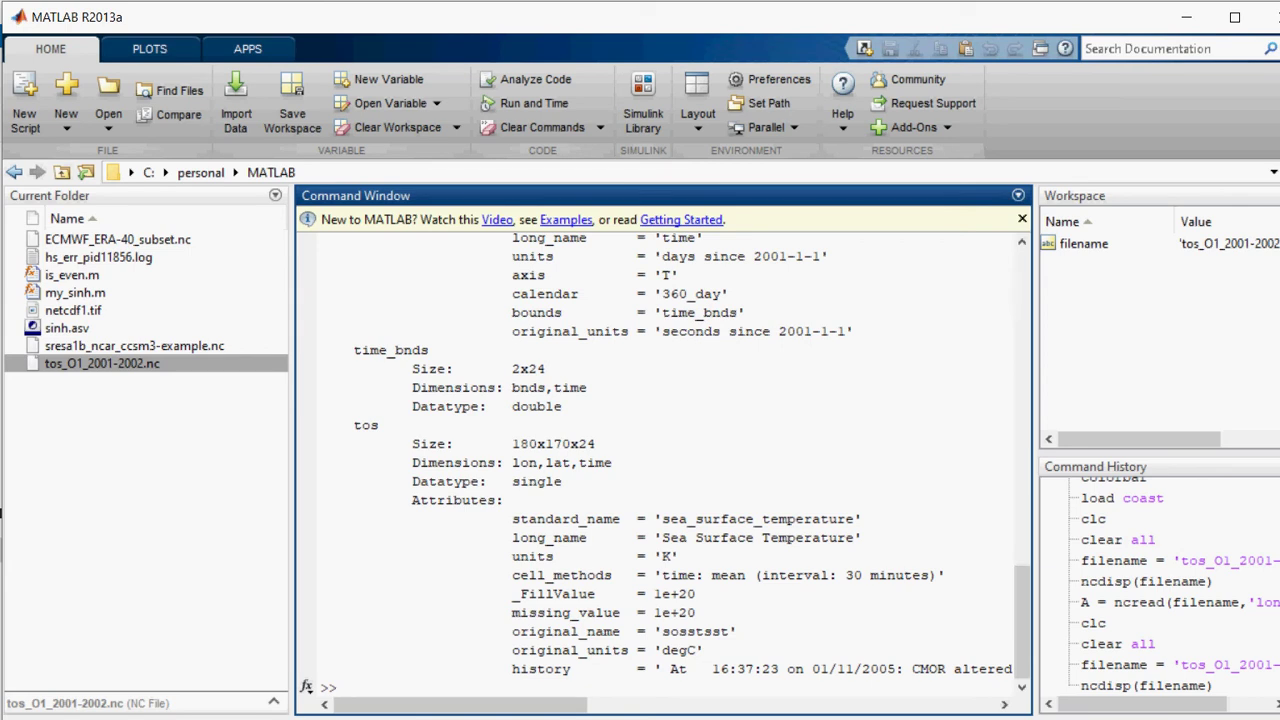
scroll(660, 450, up, 5)
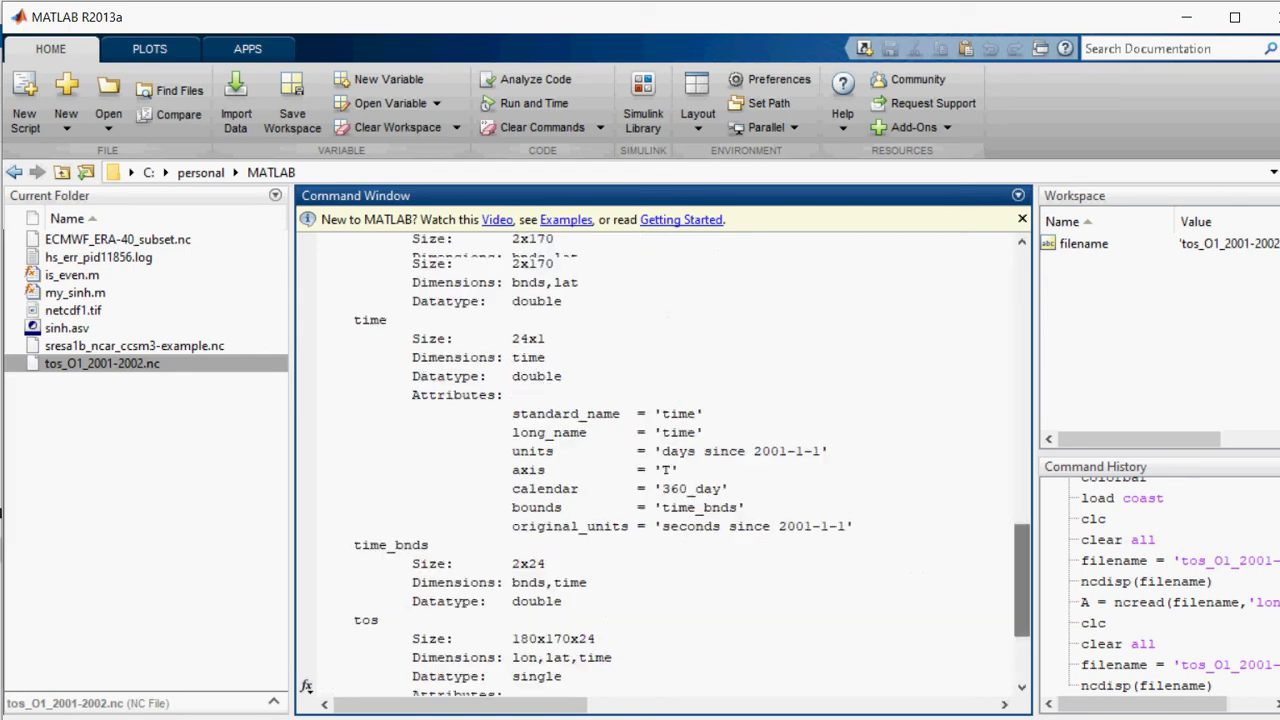
scroll(660, 450, up, 10)
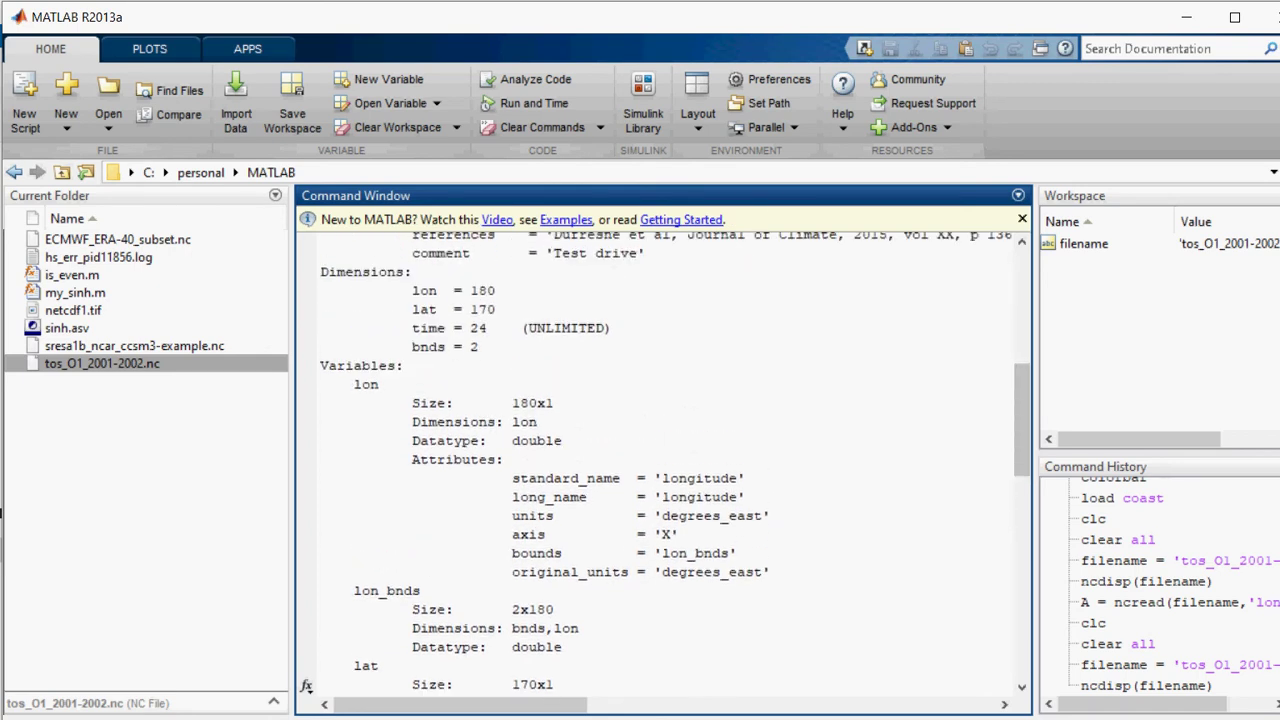
drag(353, 384, 380, 384)
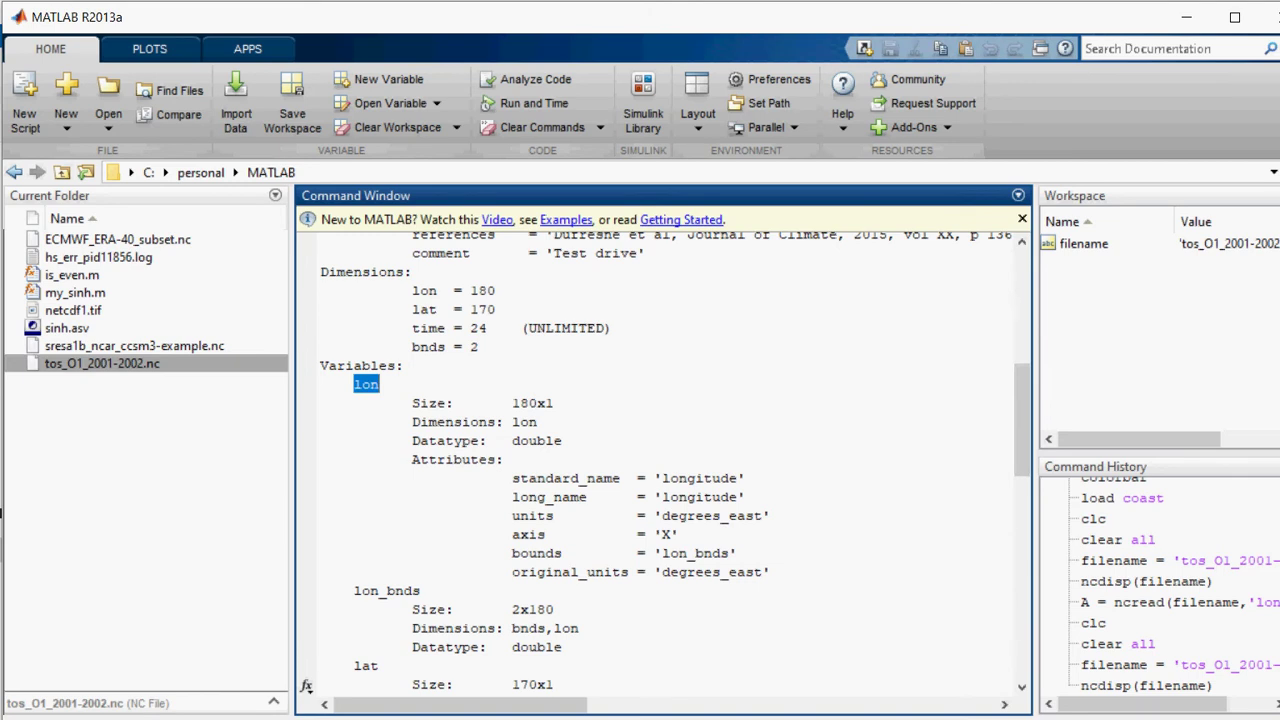
drag(512, 403, 554, 403)
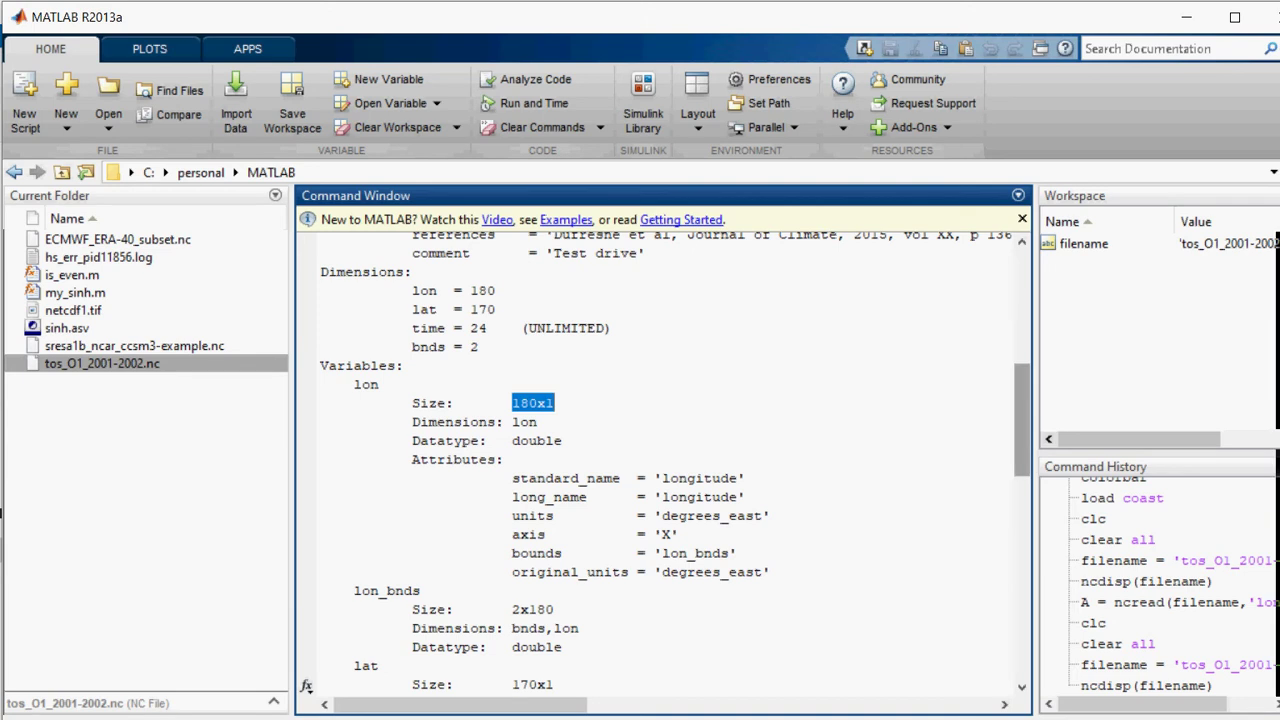
drag(1022, 420, 1022, 622)
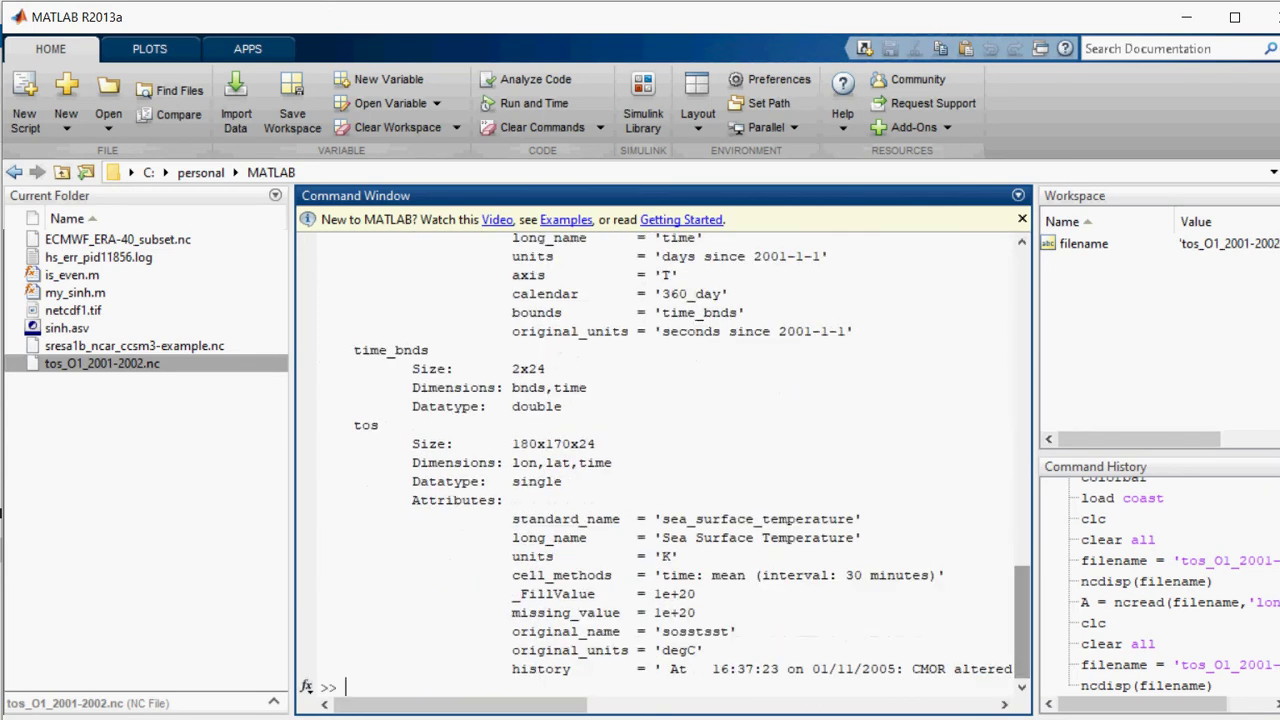
Read 'lon' into longitude with ncread(filename,'lon') and inspect it in the Workspace
text(longitude = ncread)
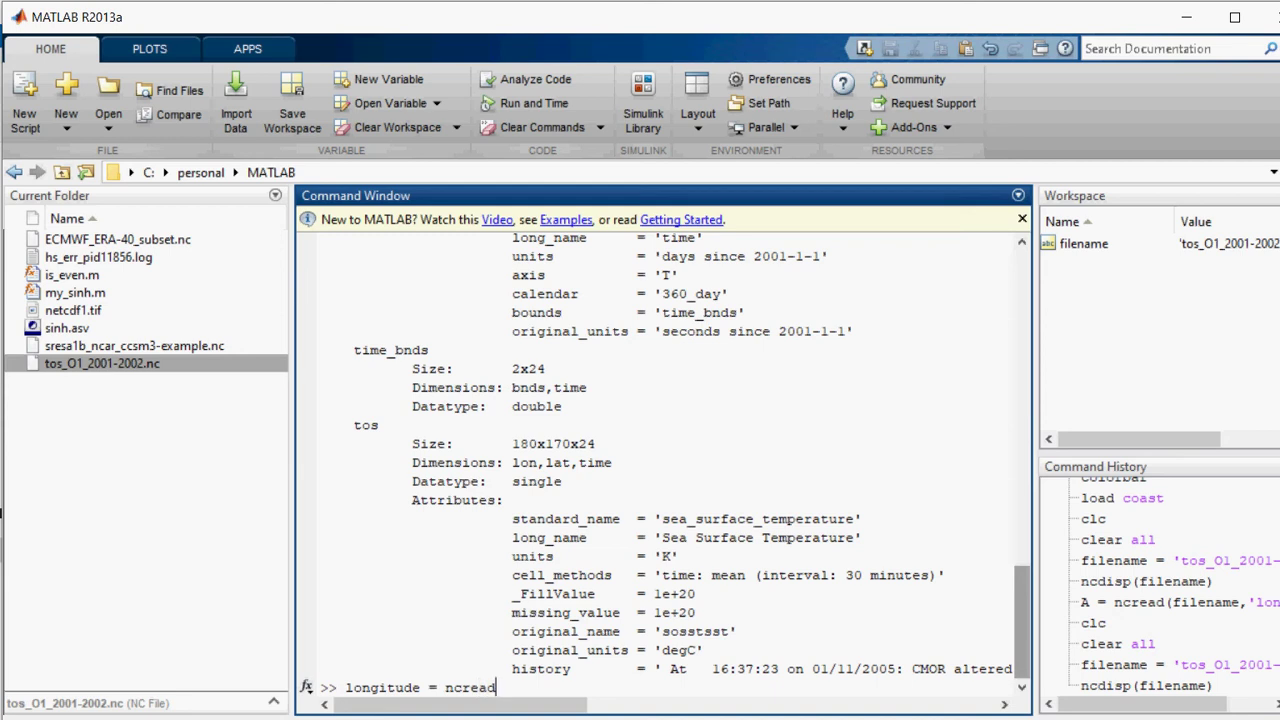
text(())
key(Left)
text(filename,')
text(lon)
key(Return)
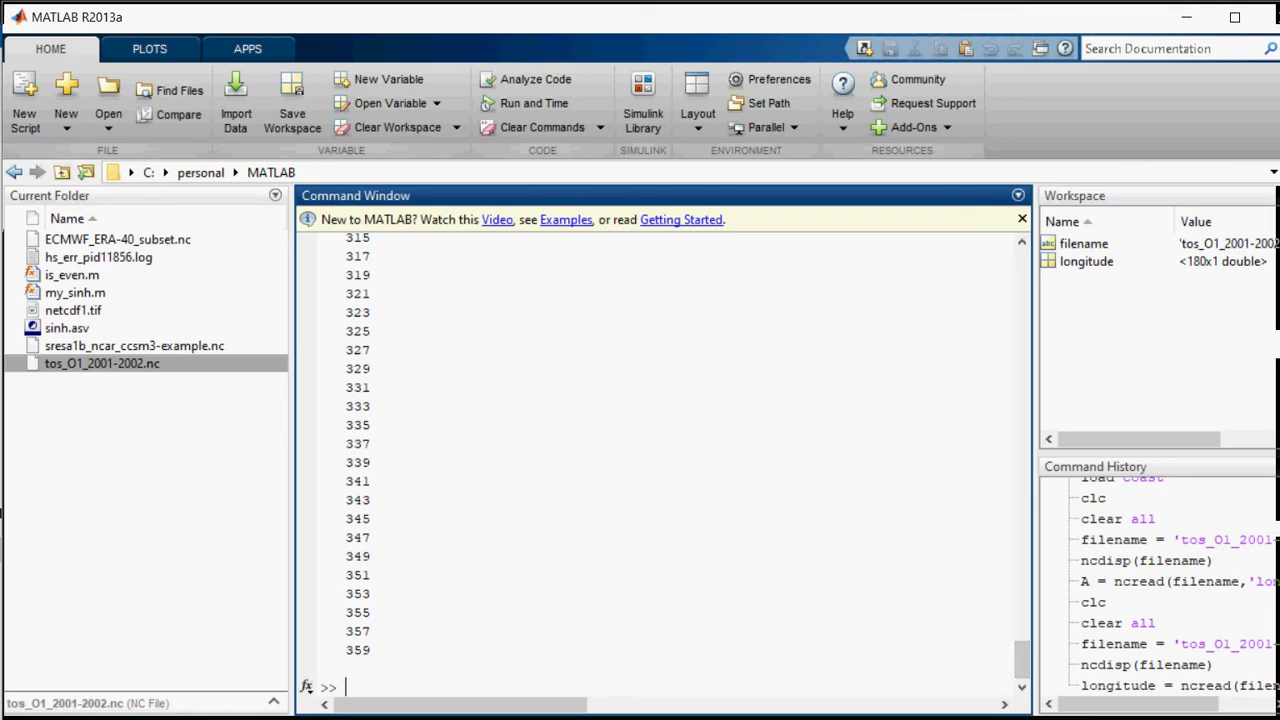
click(1086, 261)
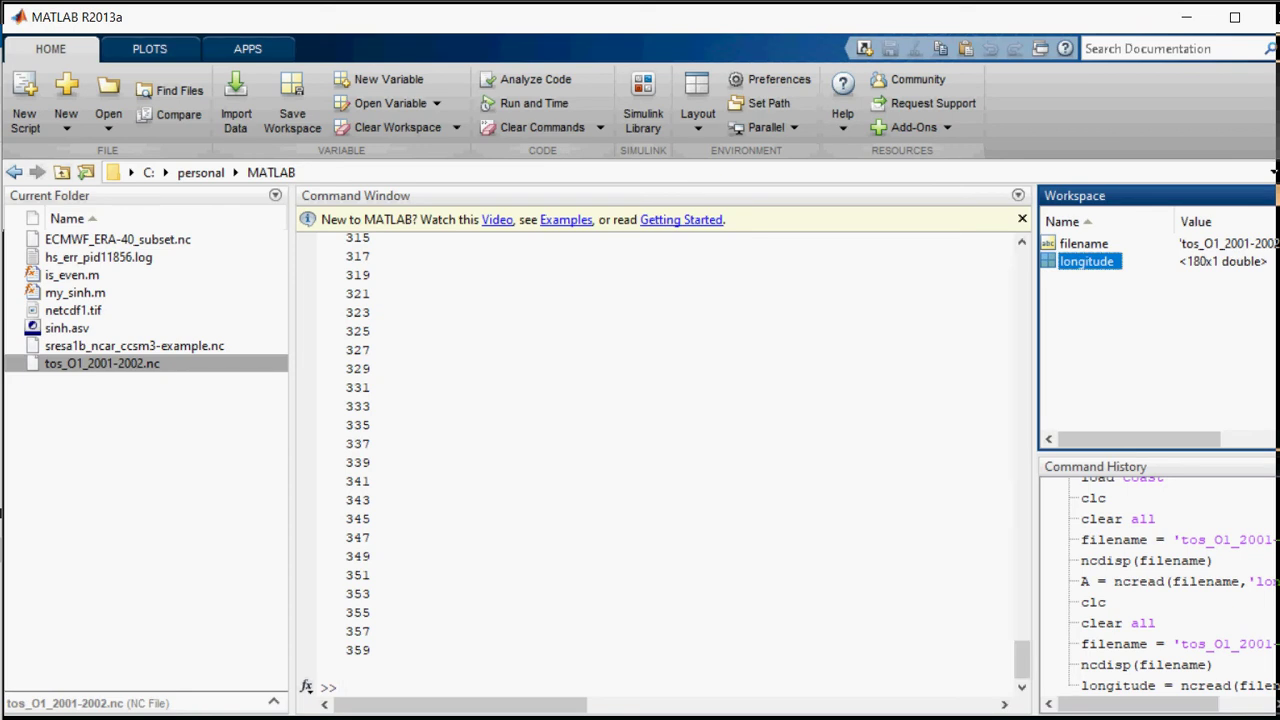
click(346, 686)
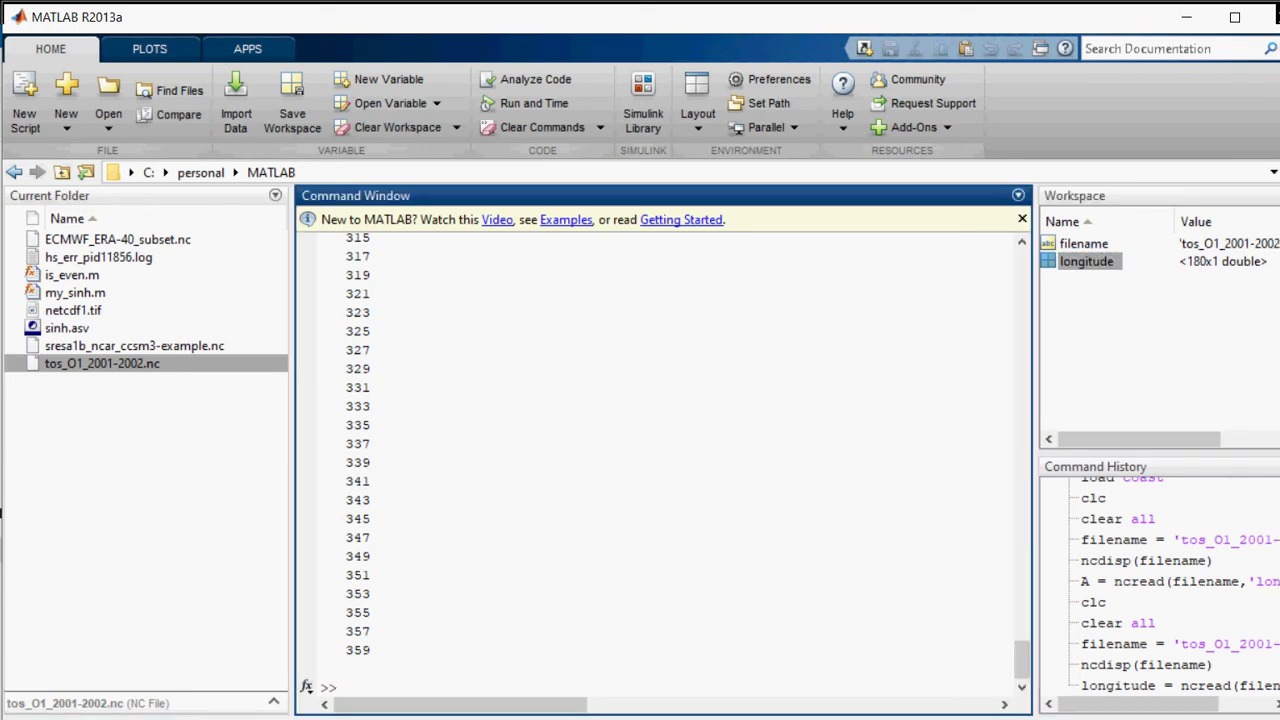
Read 'lat' into latitude with ncread(filename,'lat') and inspect it in the Workspace
text(latitude = ncread())
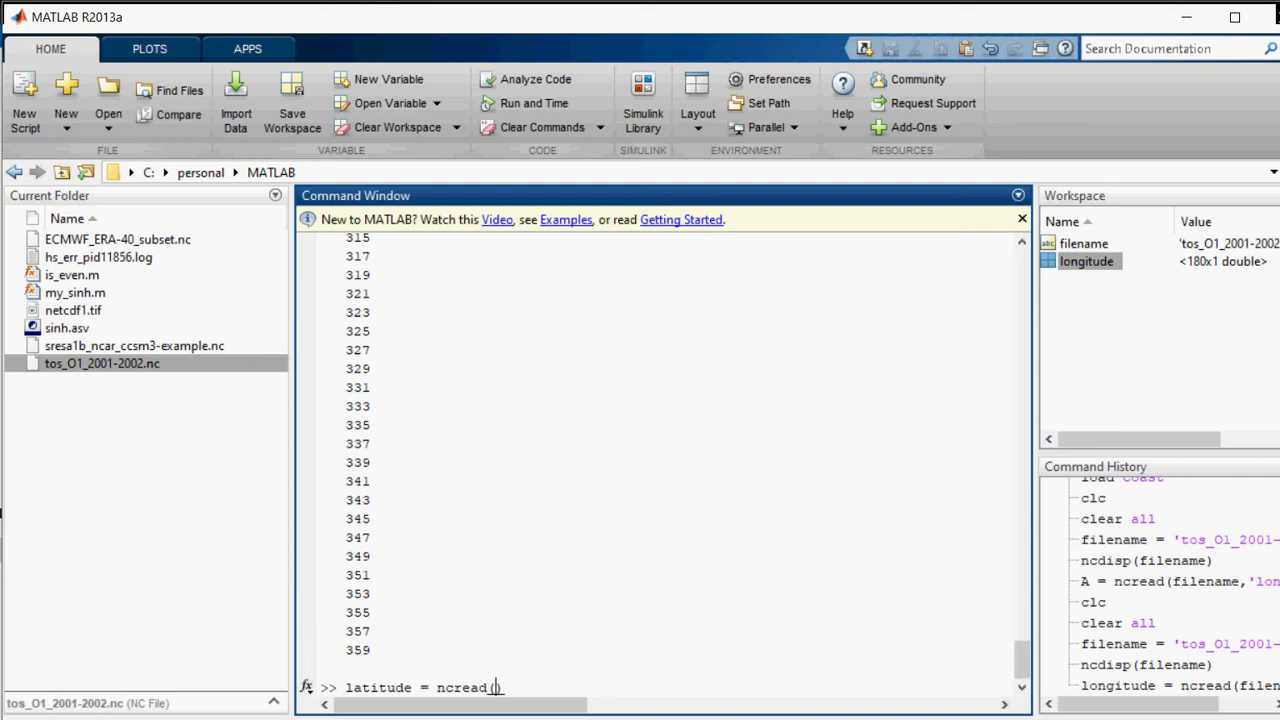
text(filename,)
key(BackSpace)
text('')
key(Left)
text(lat)
key(Return)
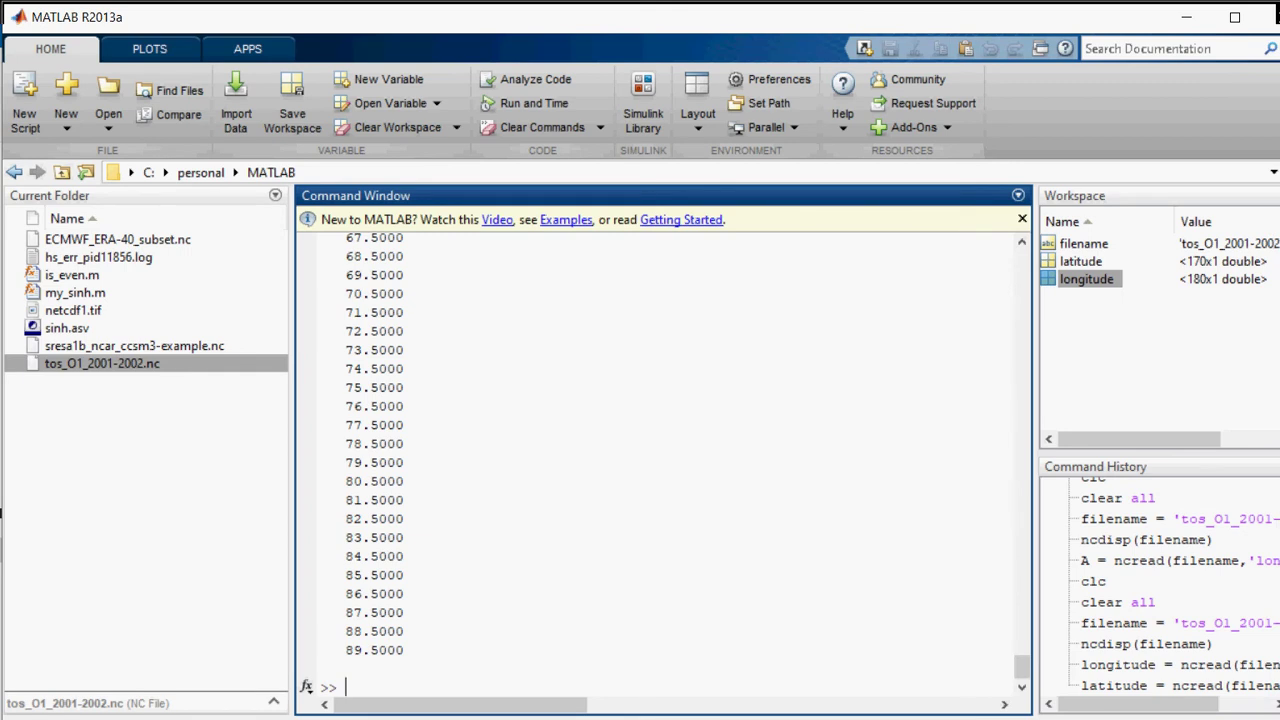
click(1081, 261)
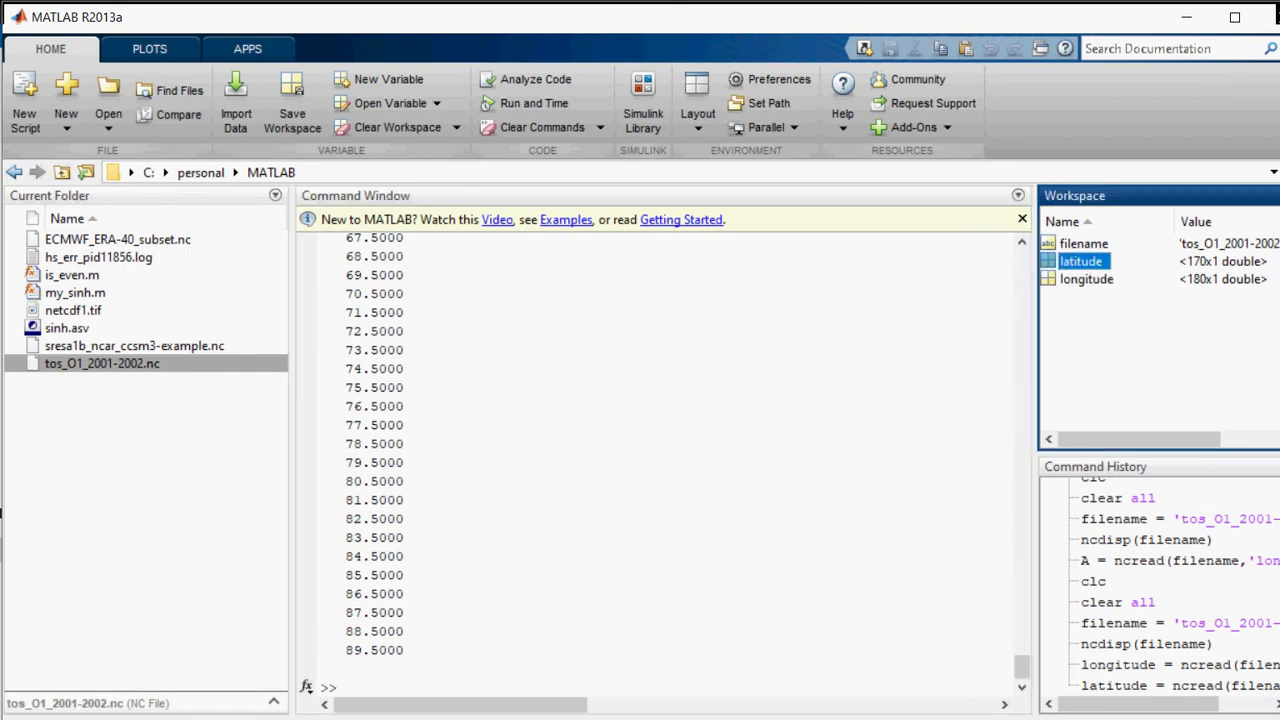
click(346, 687)
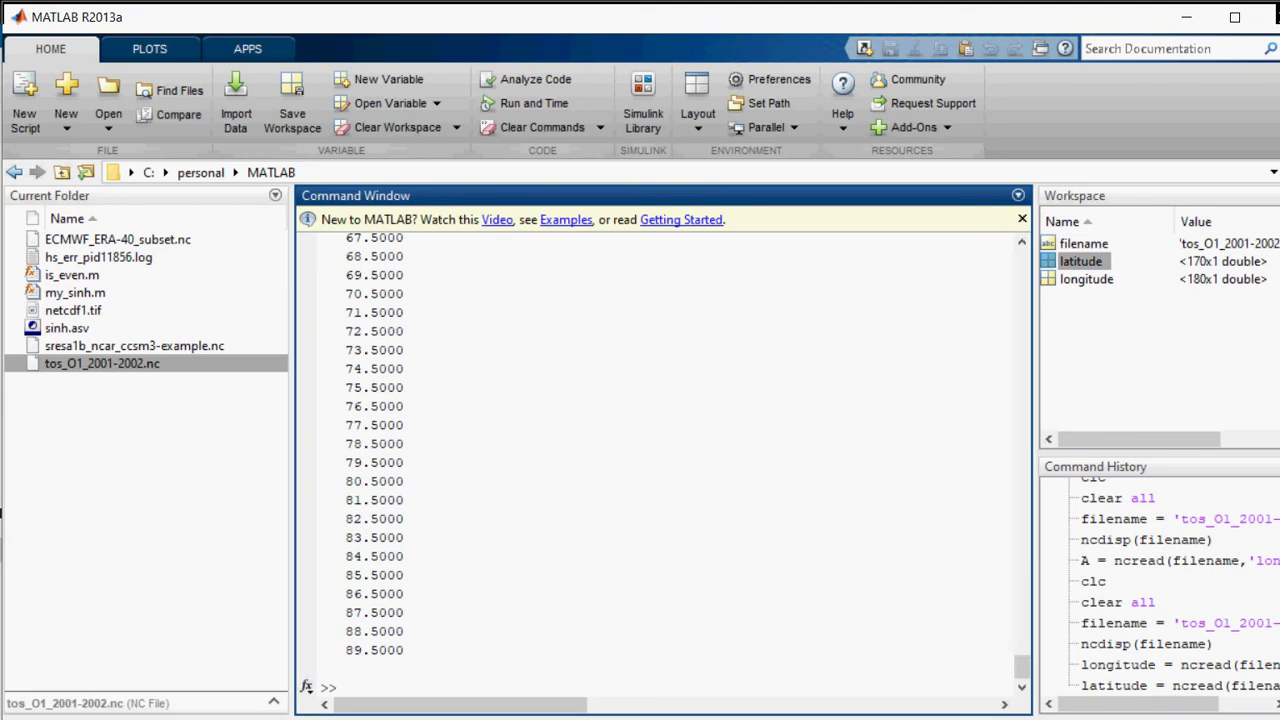
Read 'tos' into temp with ncread and confirm its 180x170x24 size
text(temp = ncread())
key(Left)
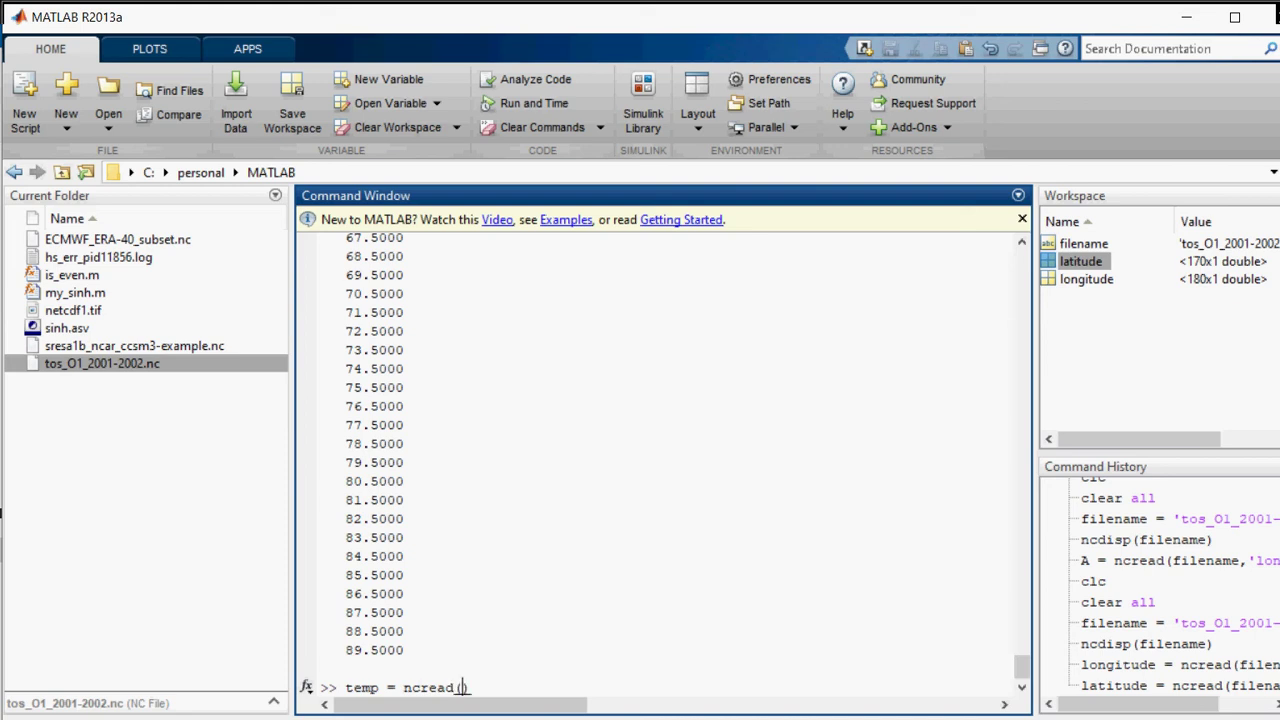
text(filen)
text(ame)
text(,'')
text(tos)
key(Return)
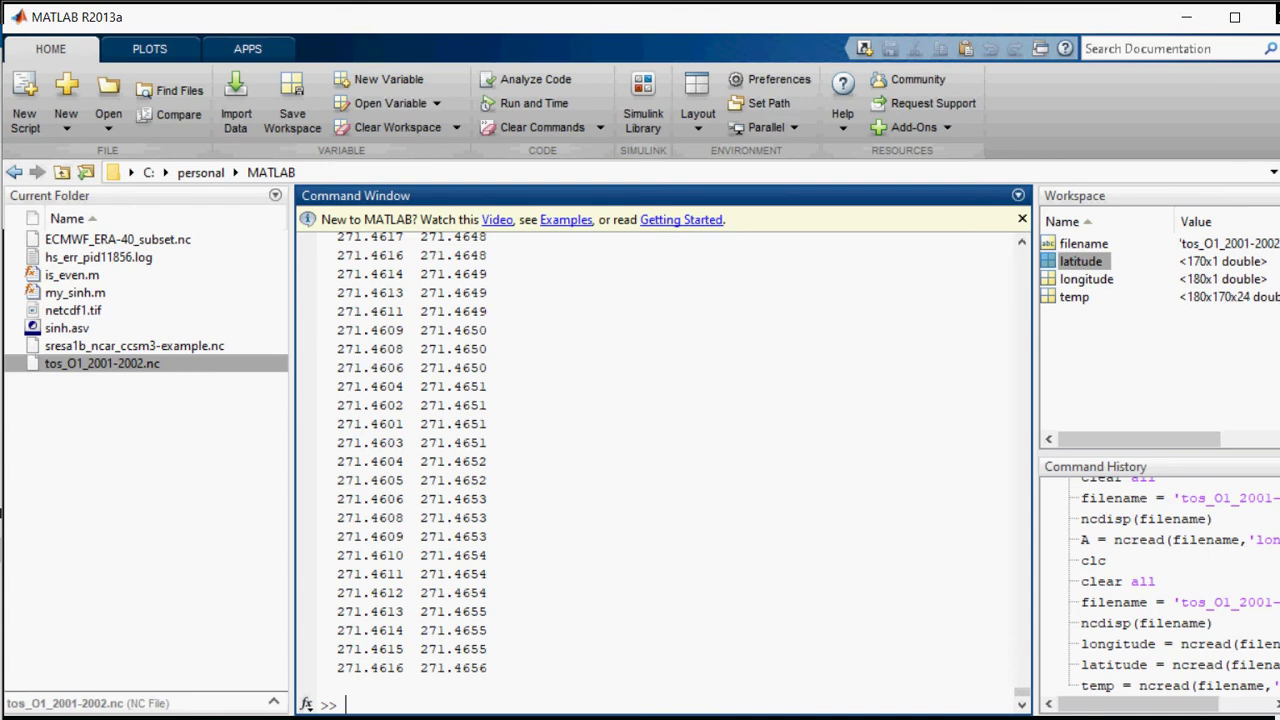
click(1074, 297)
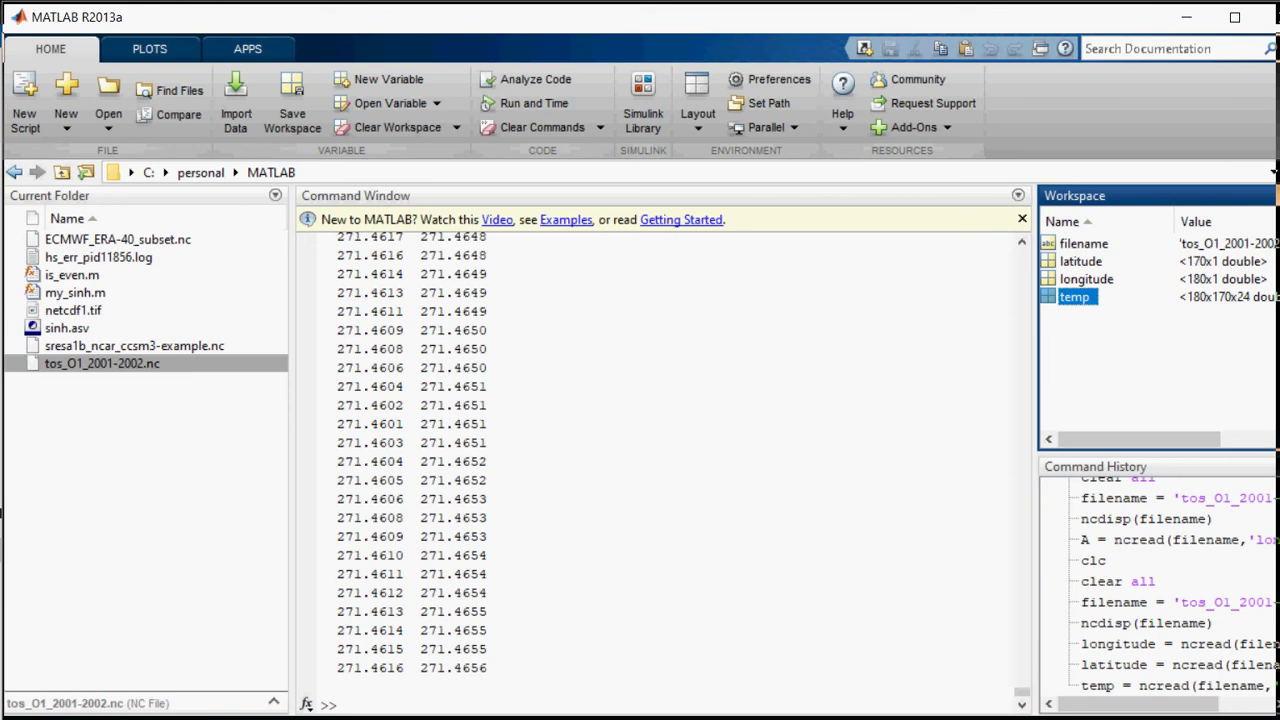
click(1226, 297)
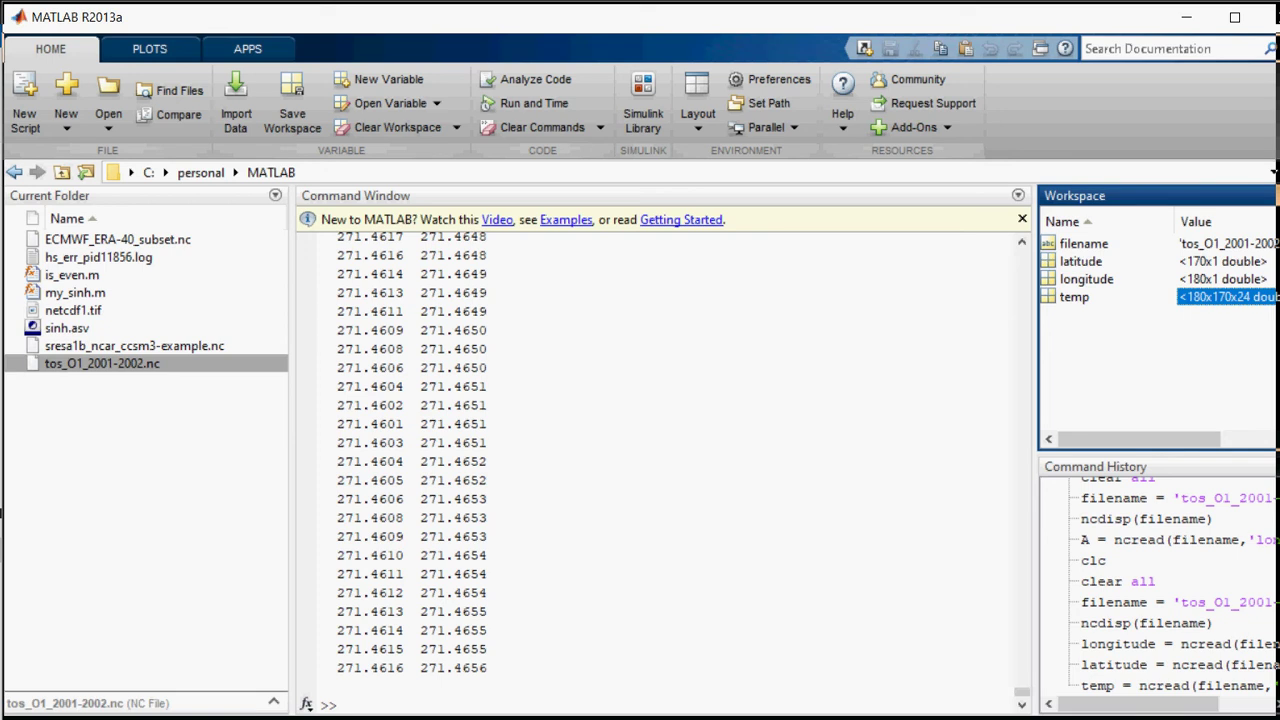
click(321, 685)
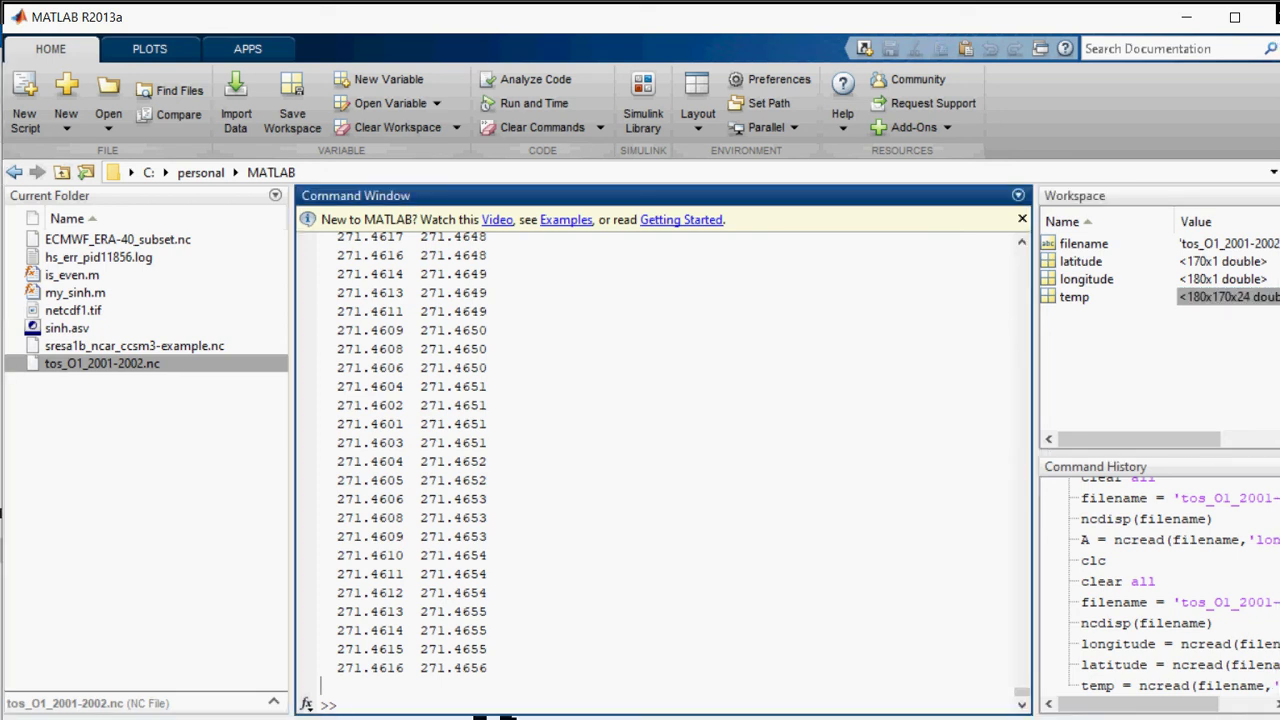
Keep only the first time slice with temp = temp(1:180, 1:170)
text(temp = temp()1:18)
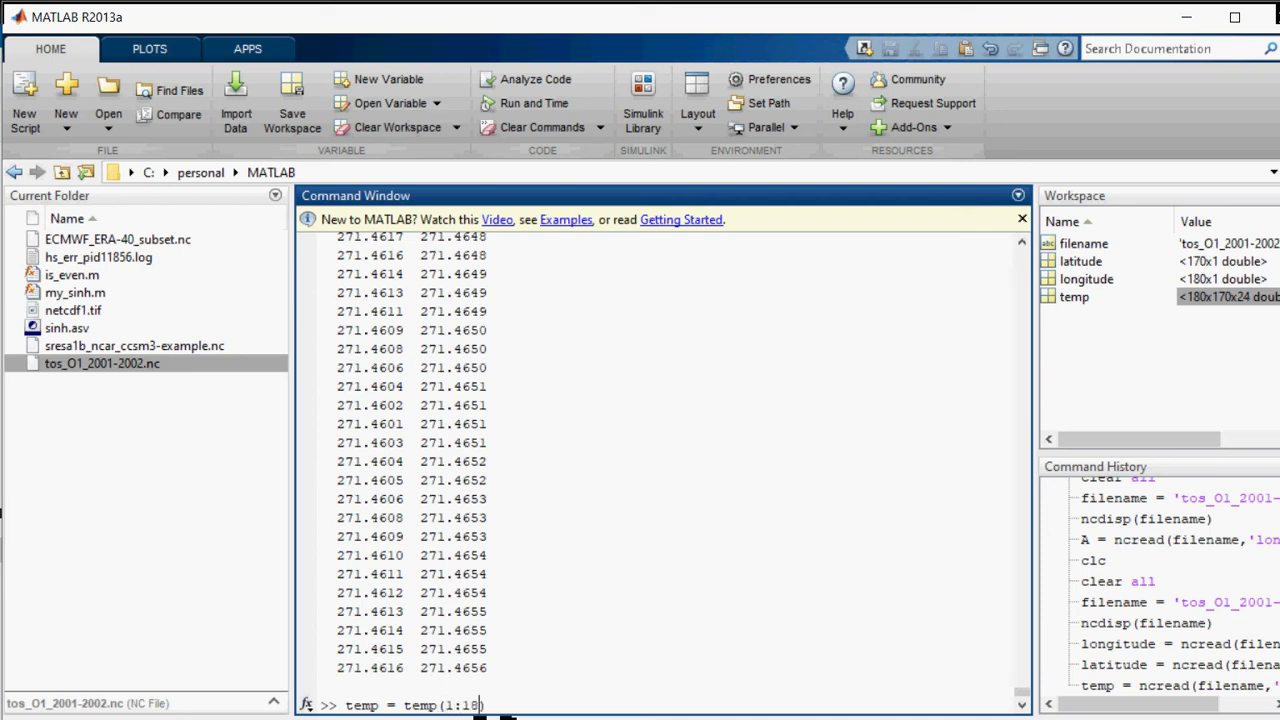
text(0, 1:170)
key(Return)
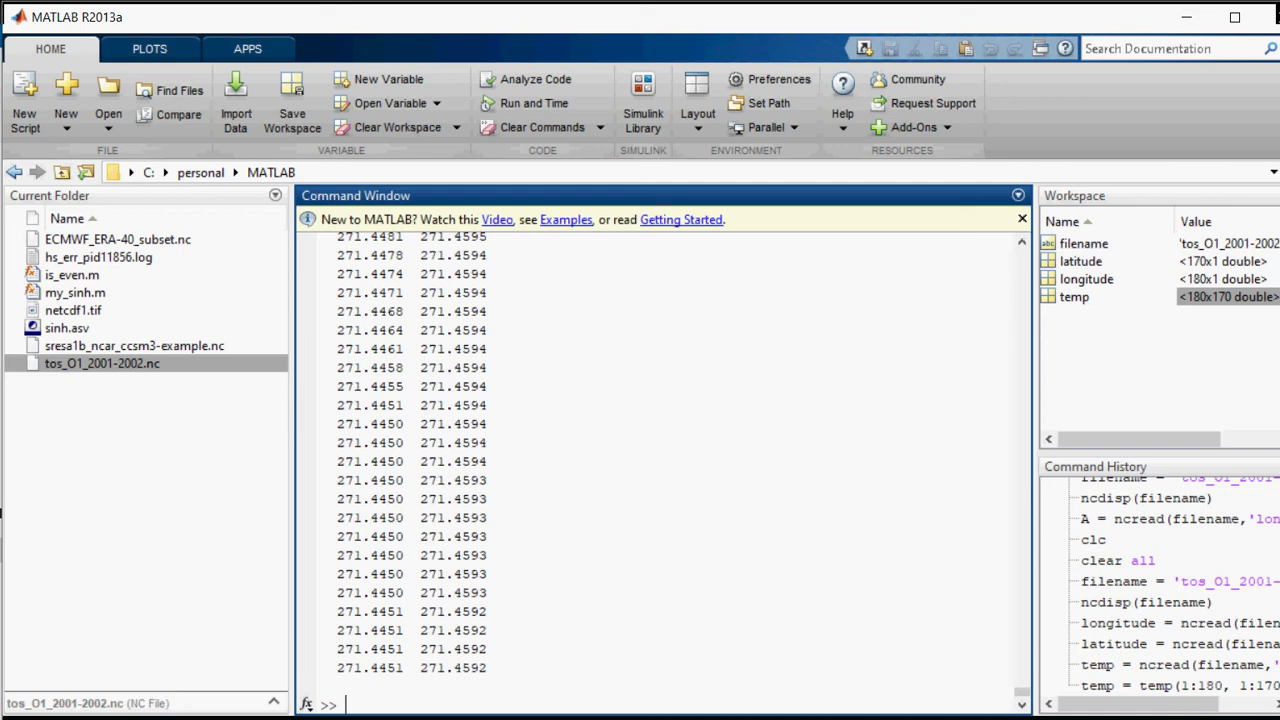
Transpose temp to 170x180 with temp = temp' and compare latitude, longitude and temp sizes
text(temp = temp')
key(Return)
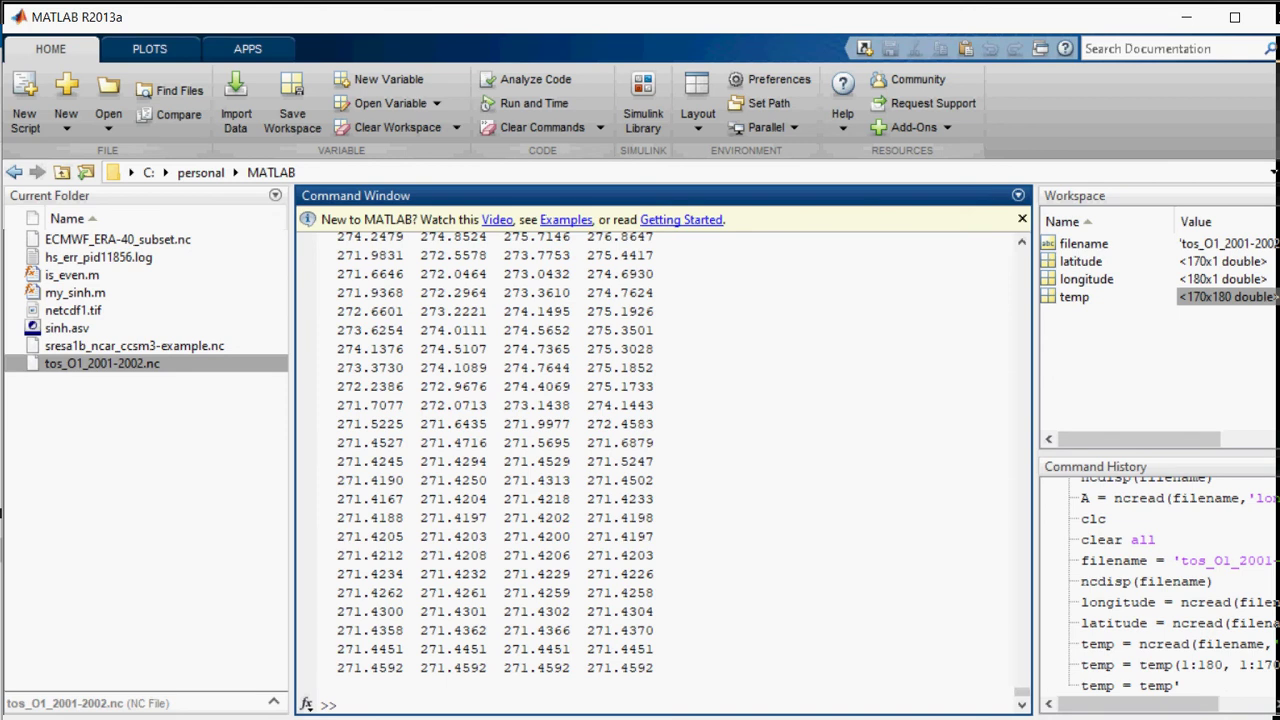
click(1074, 297)
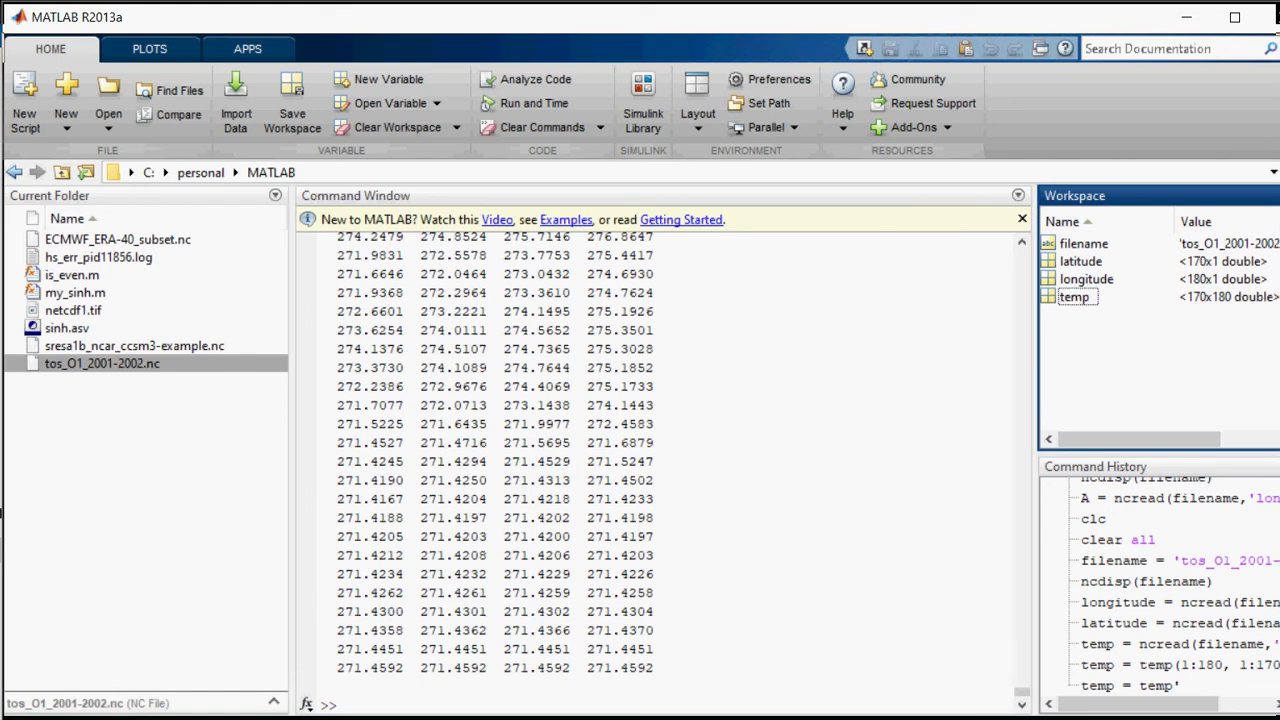
click(1080, 261)
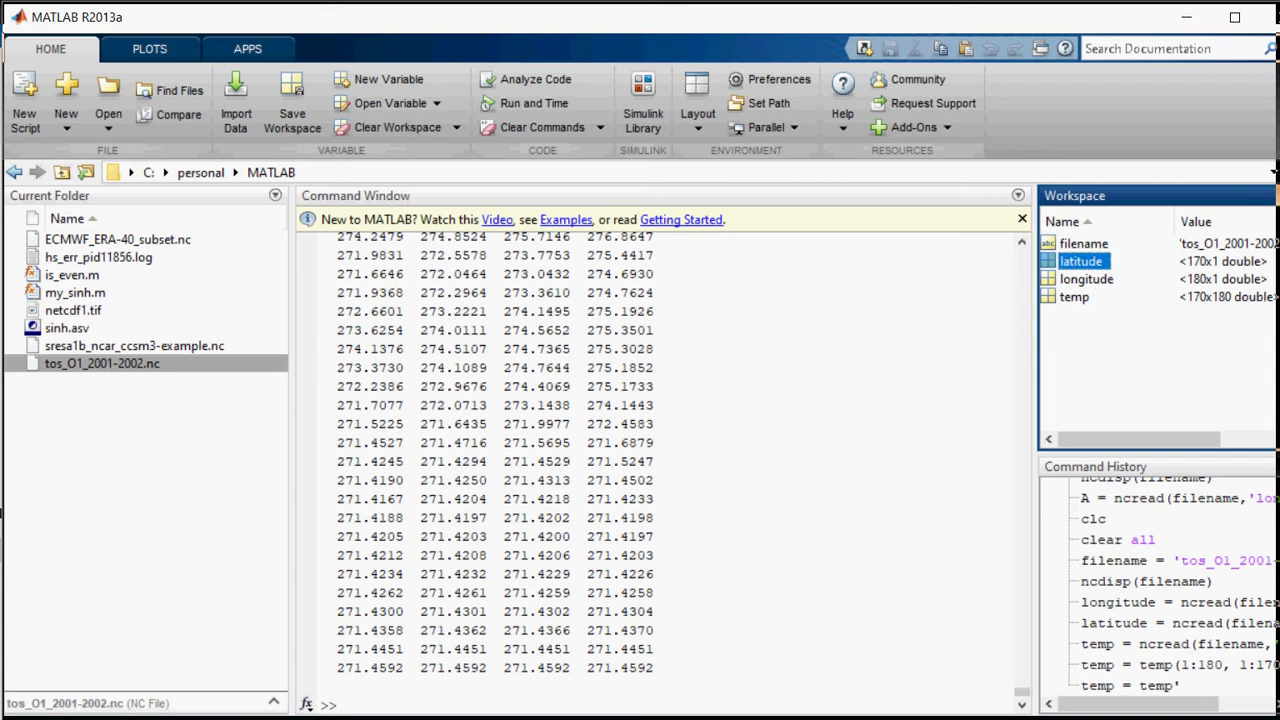
key(shift+Down)
key(shift+Down)
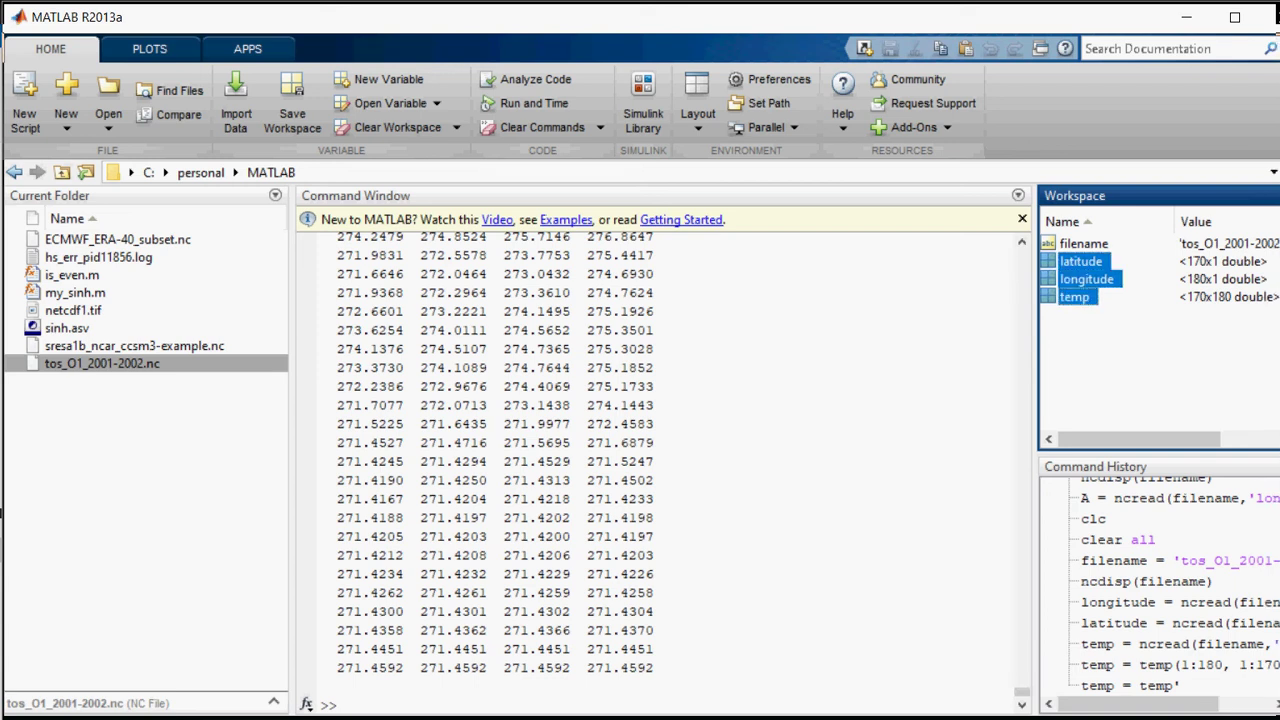
key(ctrl+0)
text(mymap )
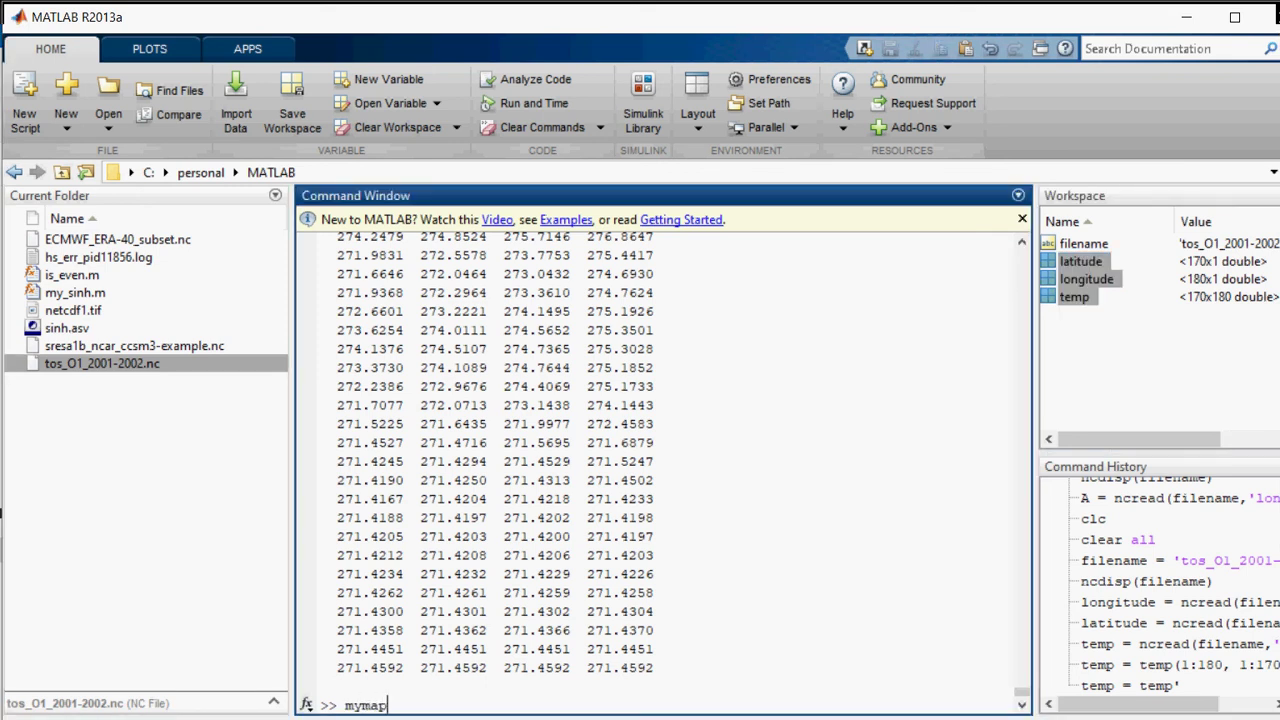
text(= pcolr)
Draw the temperature map with mymap = pcolor(longitude, latitude, temp)
key(BackSpace)
text(or(longit)
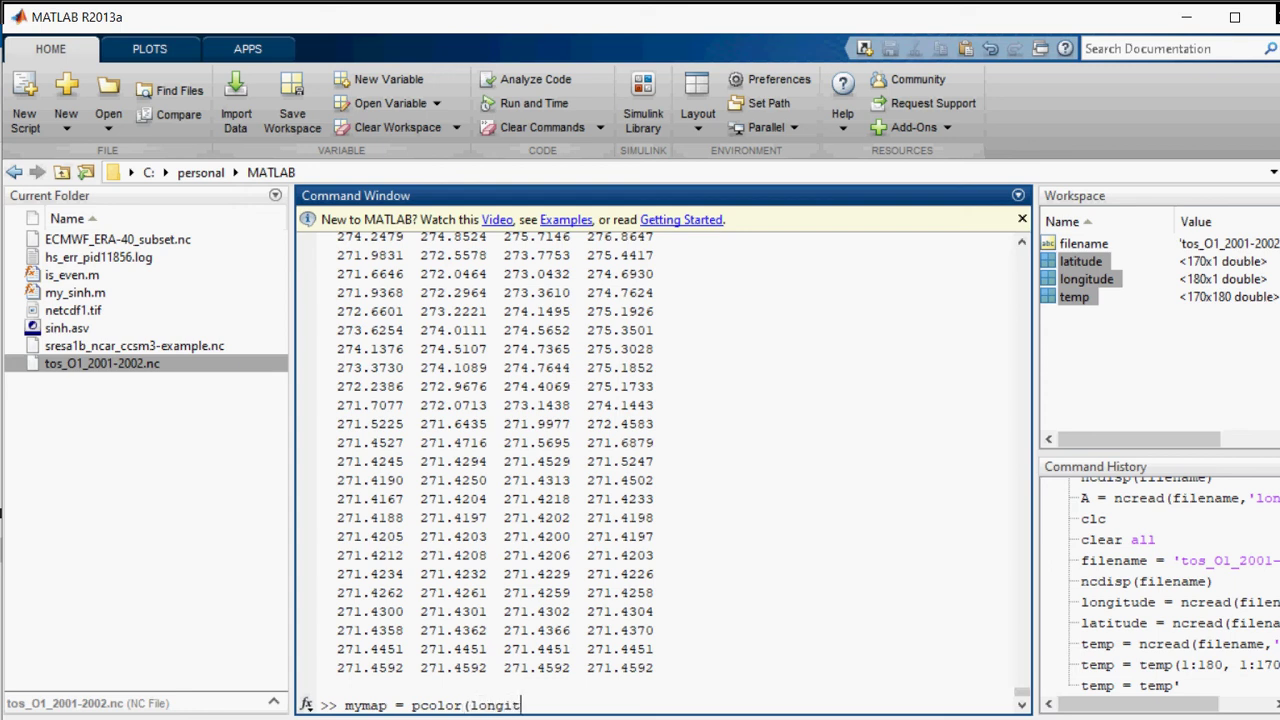
text(ude, latitude, te)
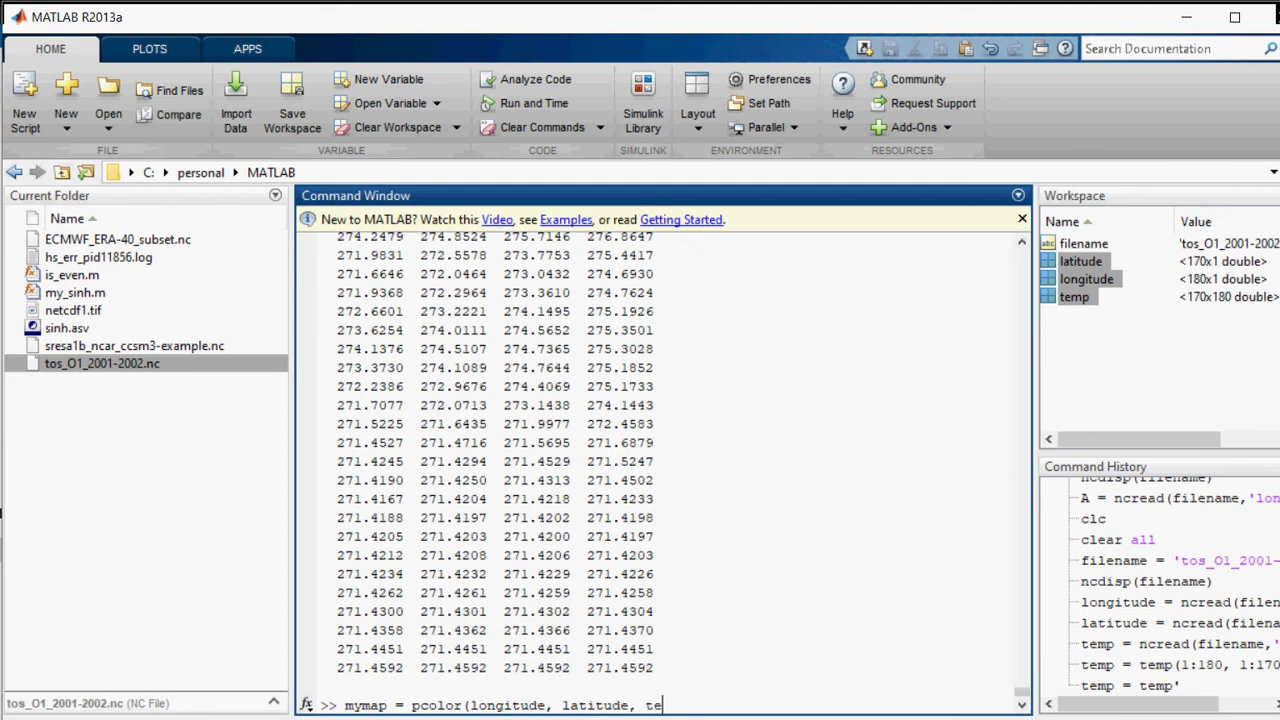
text(mp))
key(Return)
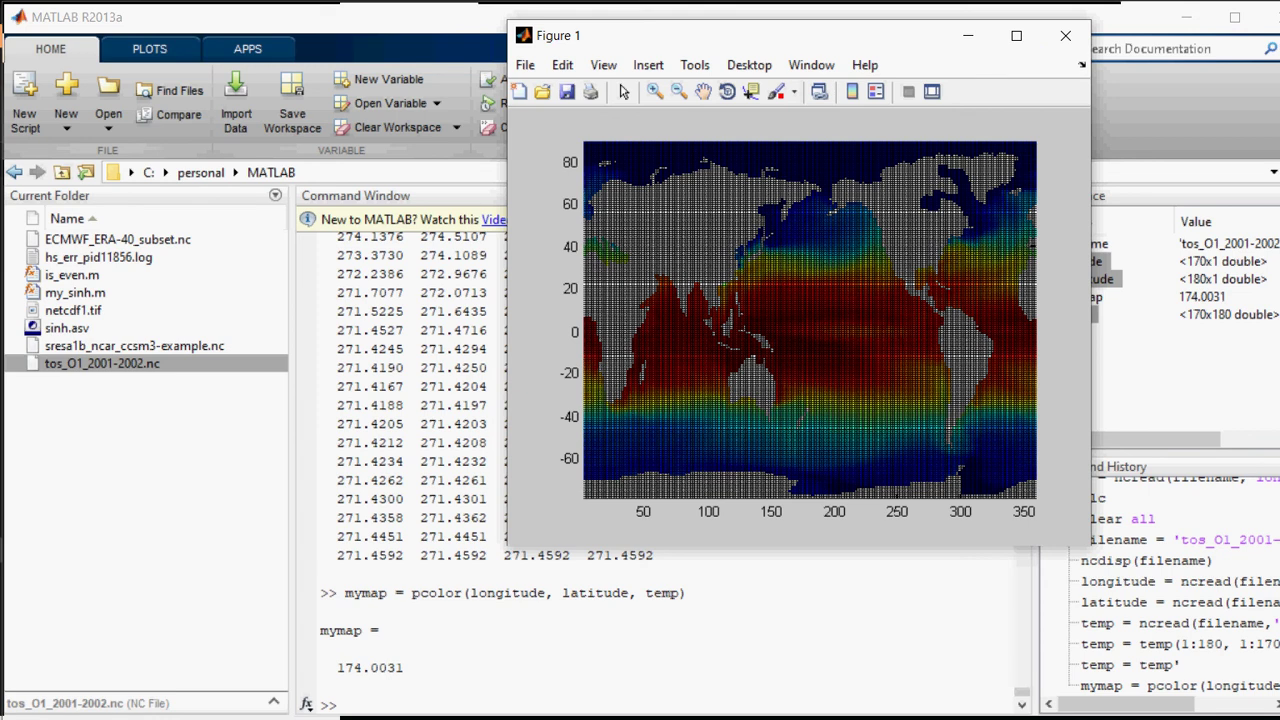
Add a colorbar spanning about 275 to 300, accepting the suggestion after the clorbar typo
click(364, 716)
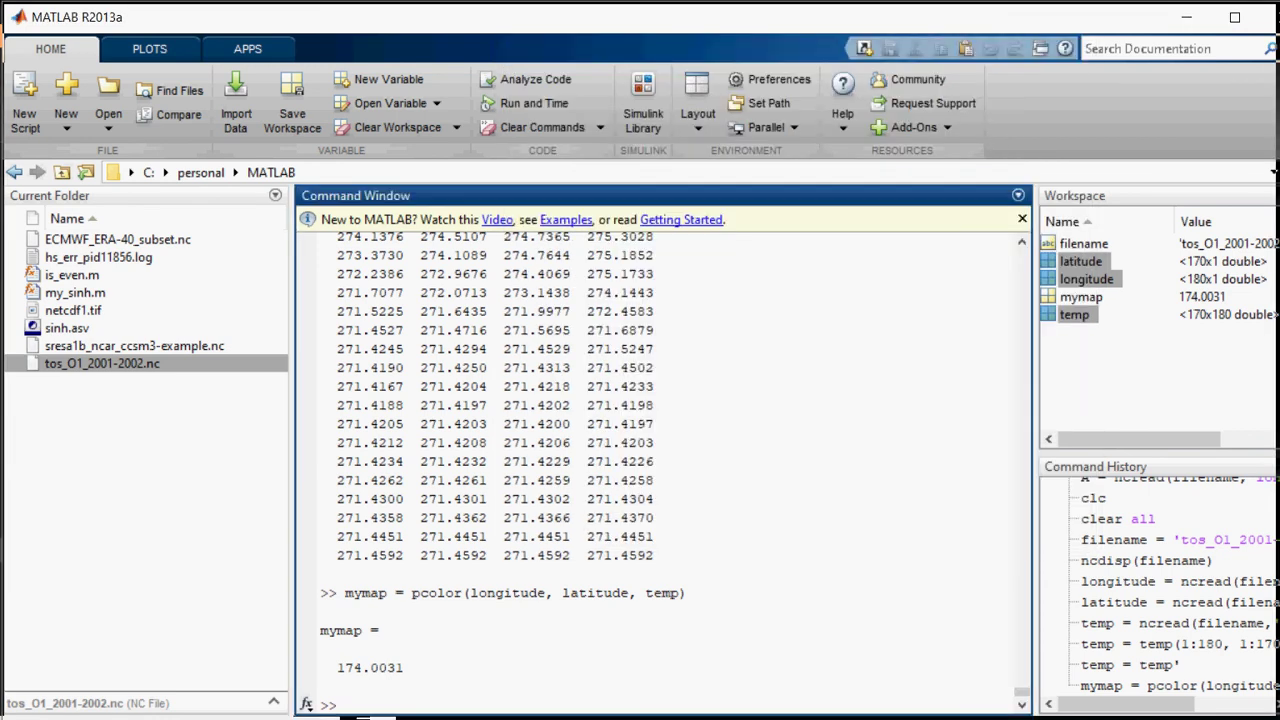
text(clorbar)
key(Return)
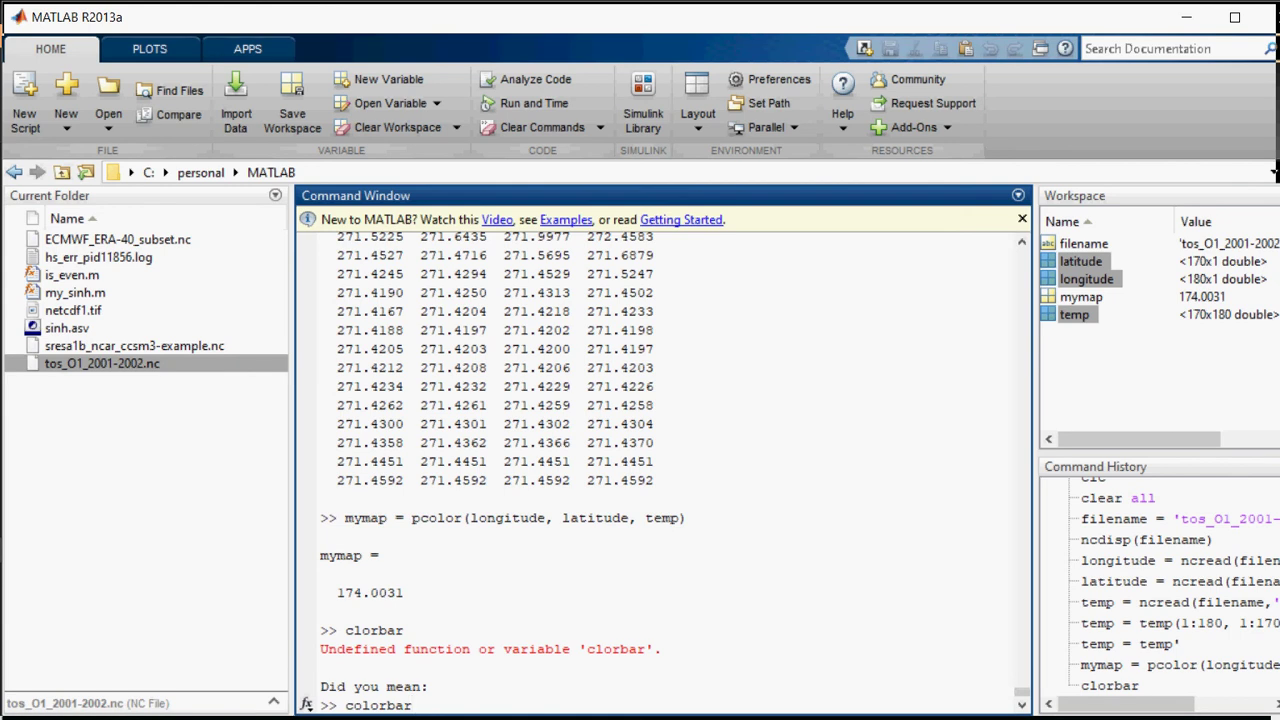
key(Return)
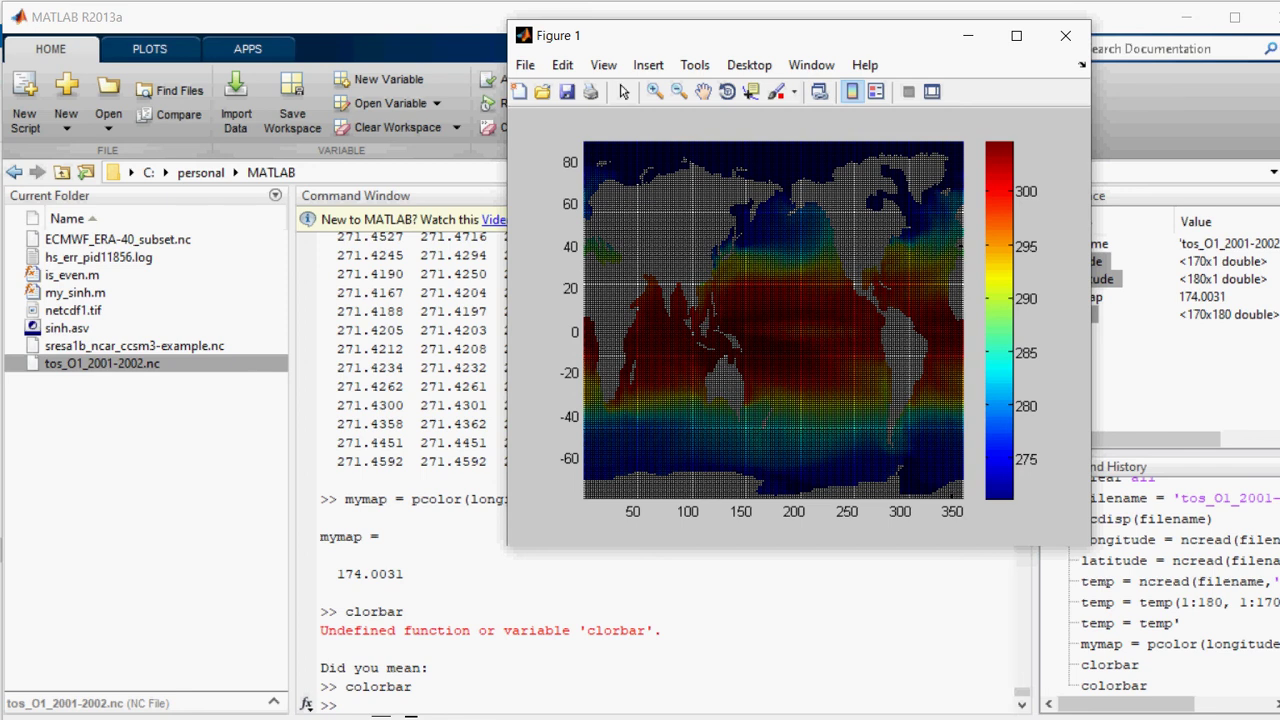
key(alt+Tab)
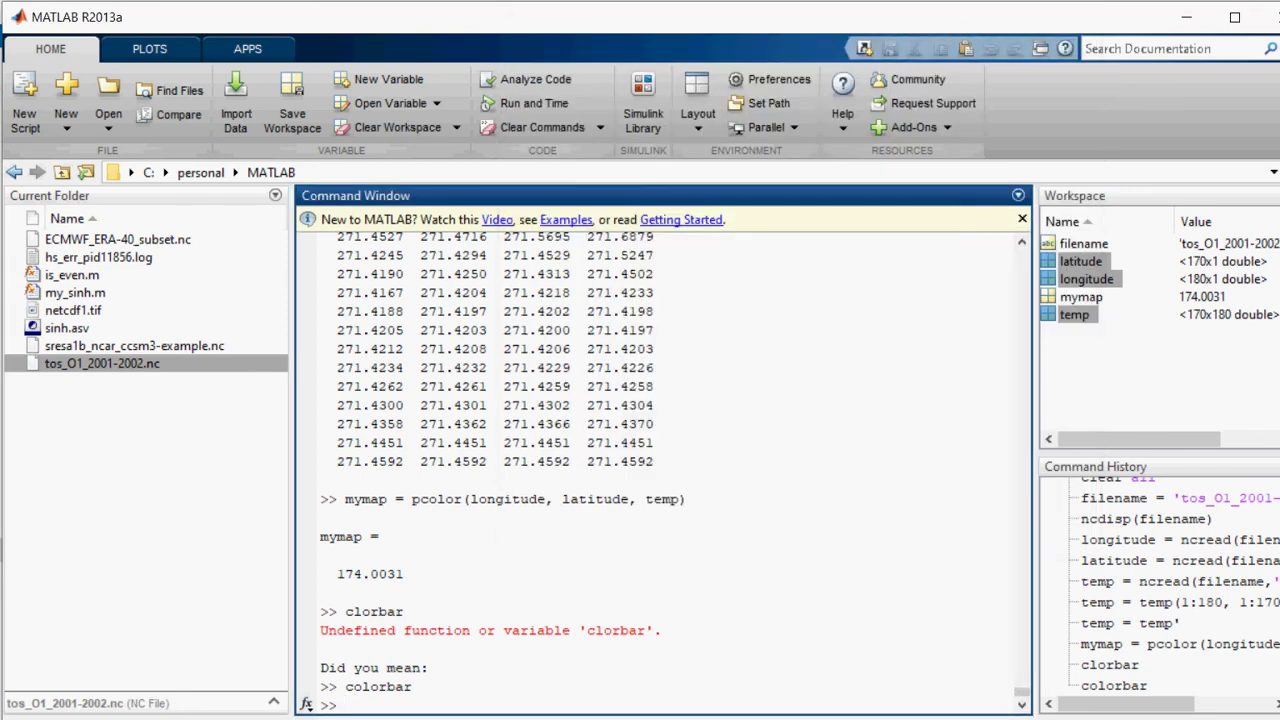
Load coast and plot the coastlines in black with plot(long, lat, 'k')
text(load coast)
key(Return)
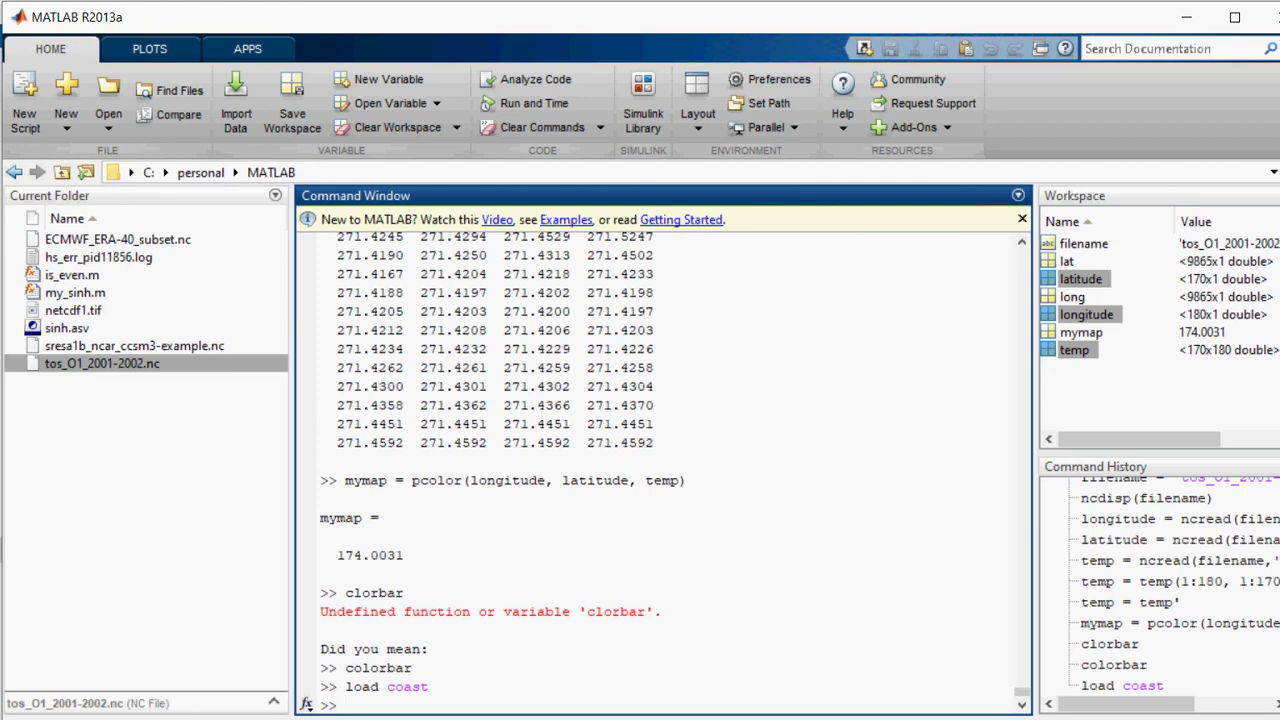
text(plot(long, lat, 'k'))
key(Return)
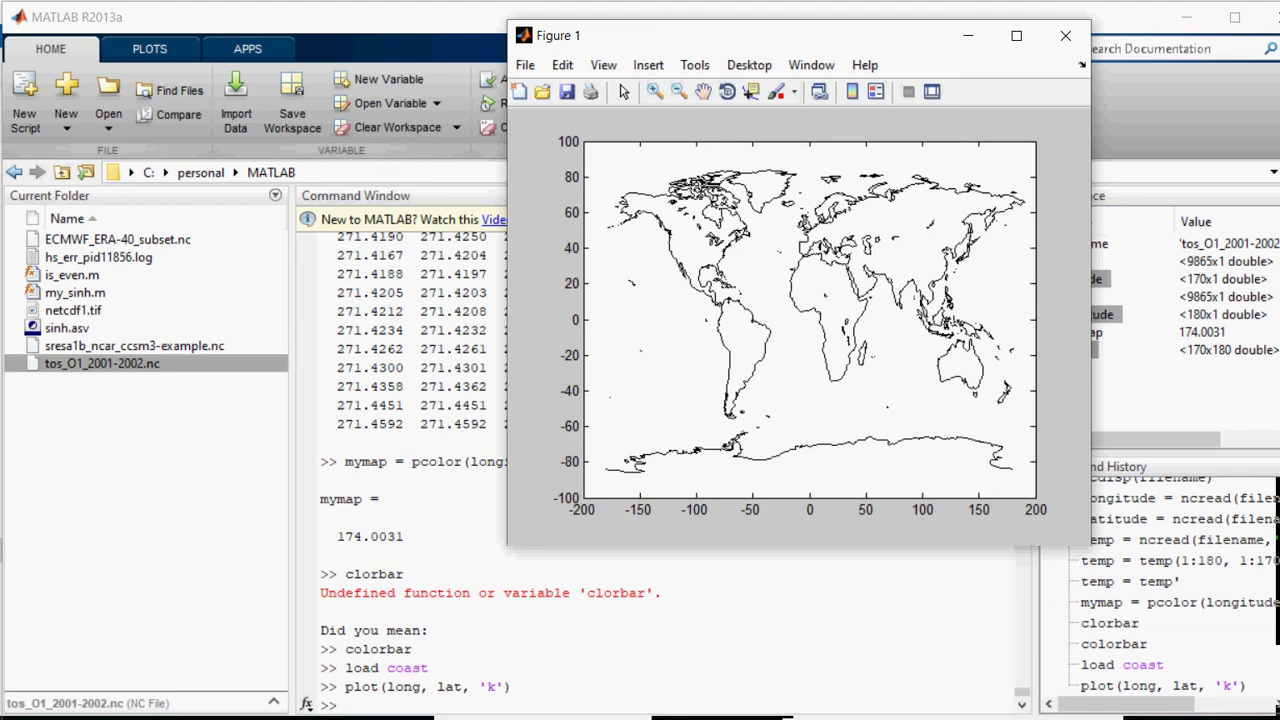
Save Figure 1's coastline map through File > Save As as a TIFF named netcdf2
drag(700, 35, 864, 52)
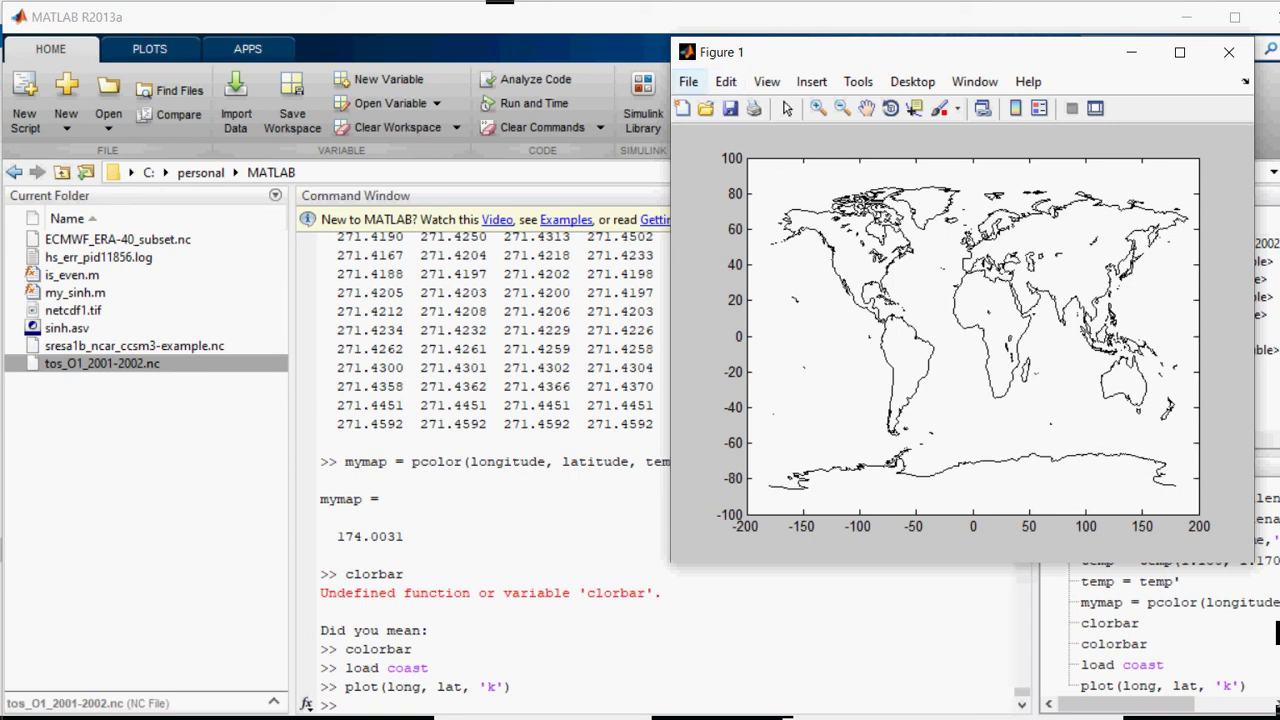
click(688, 81)
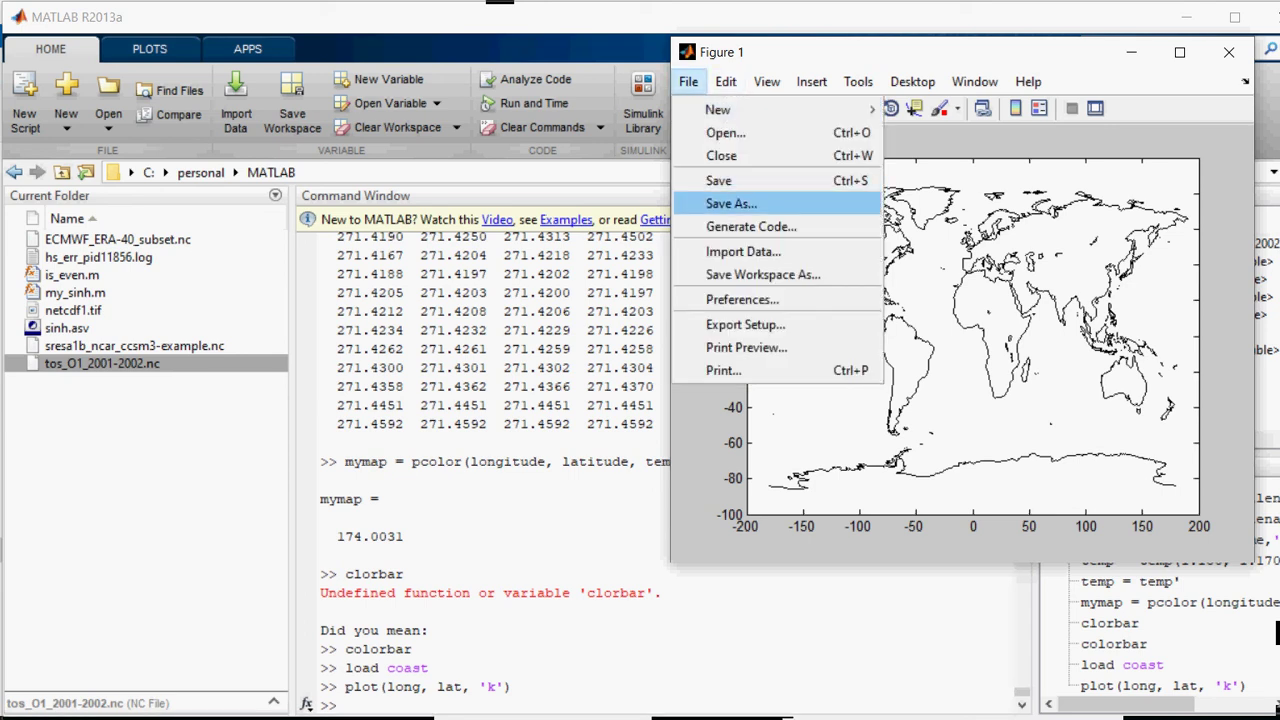
key(Escape)
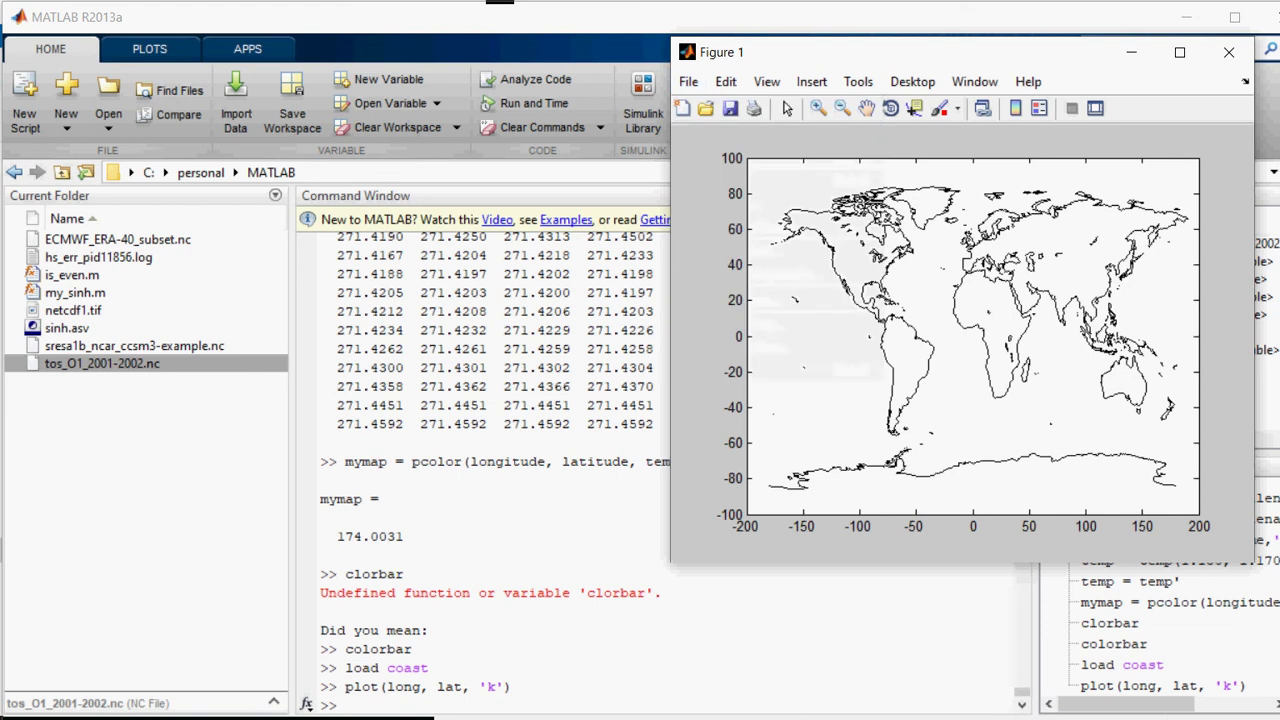
click(688, 81)
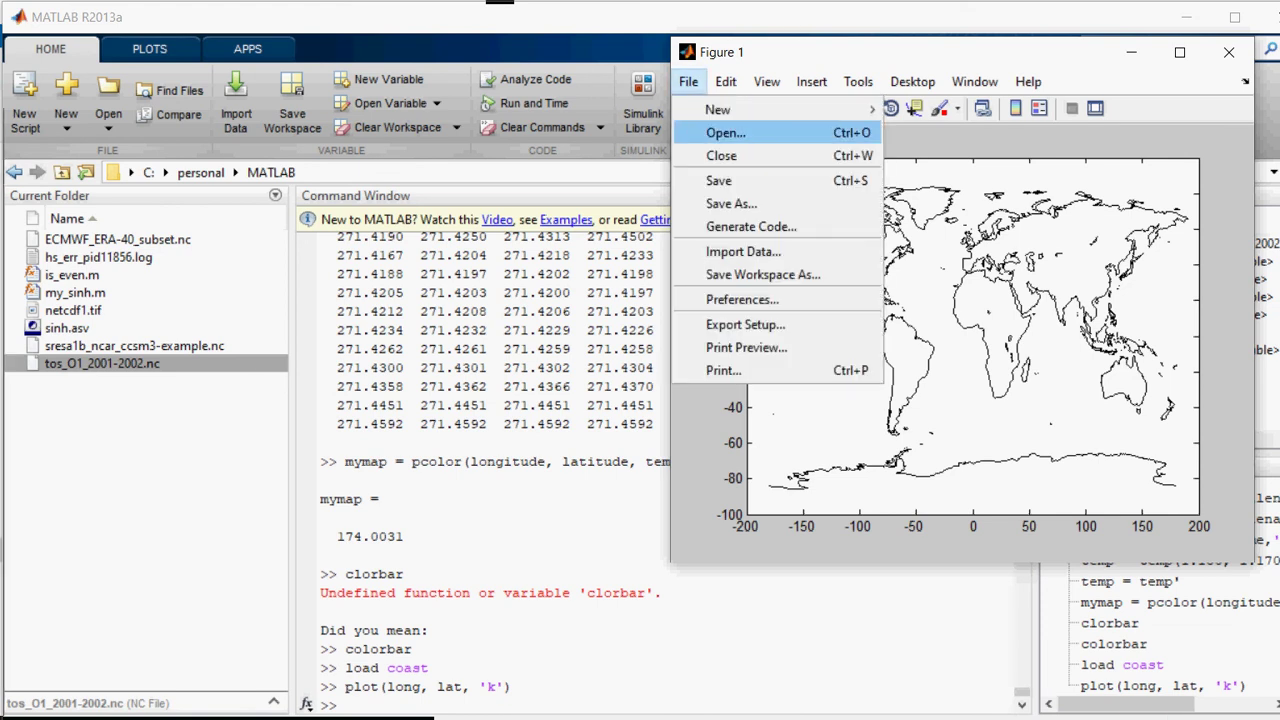
key(Down)
key(Return)
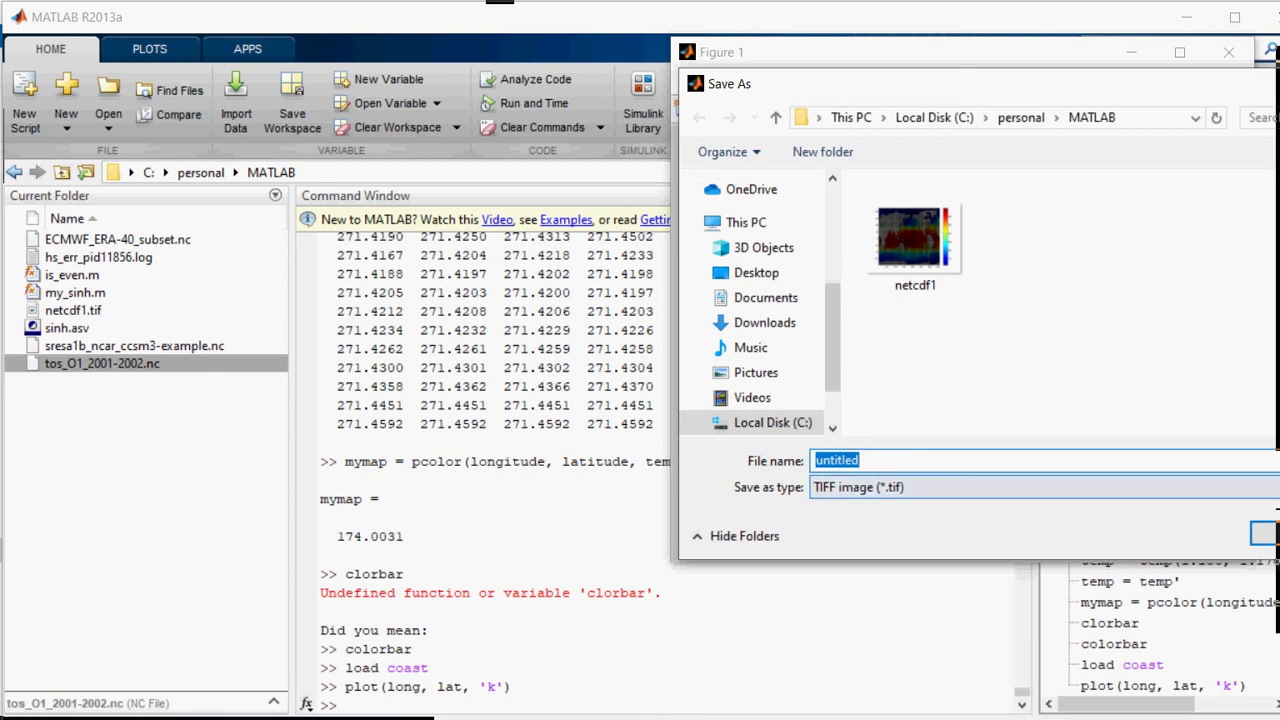
text(net)
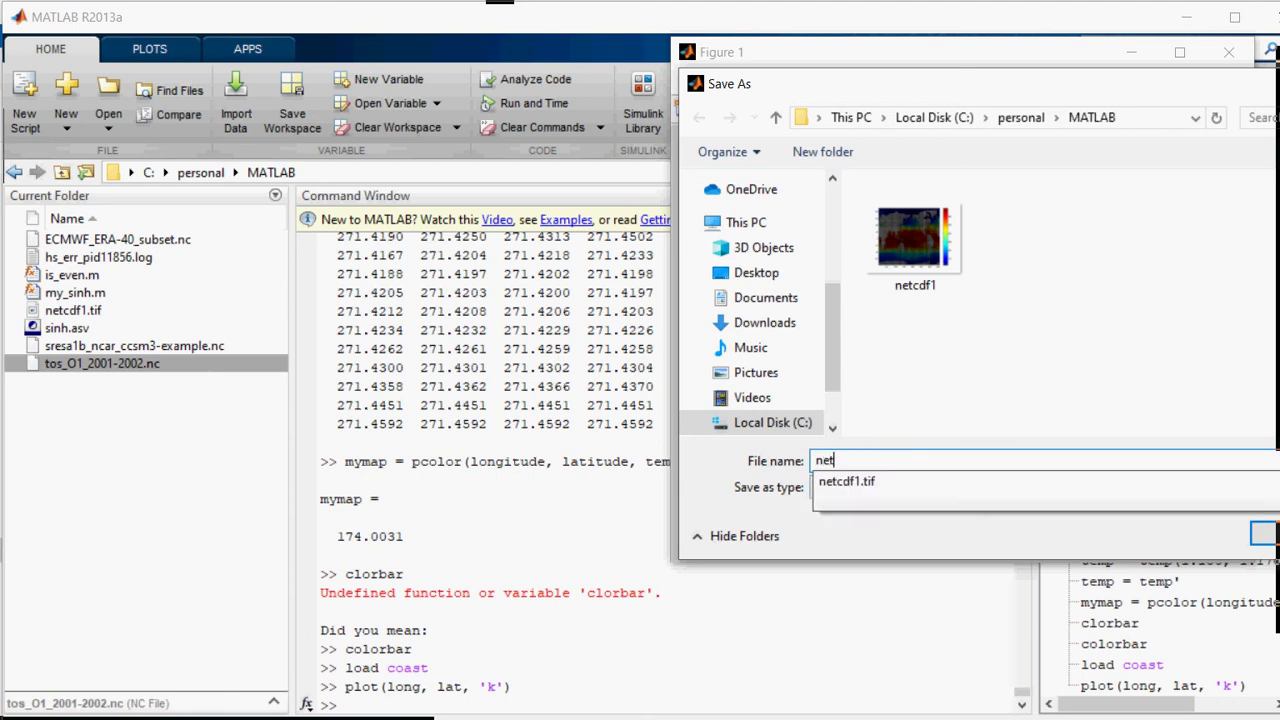
text(cdf)
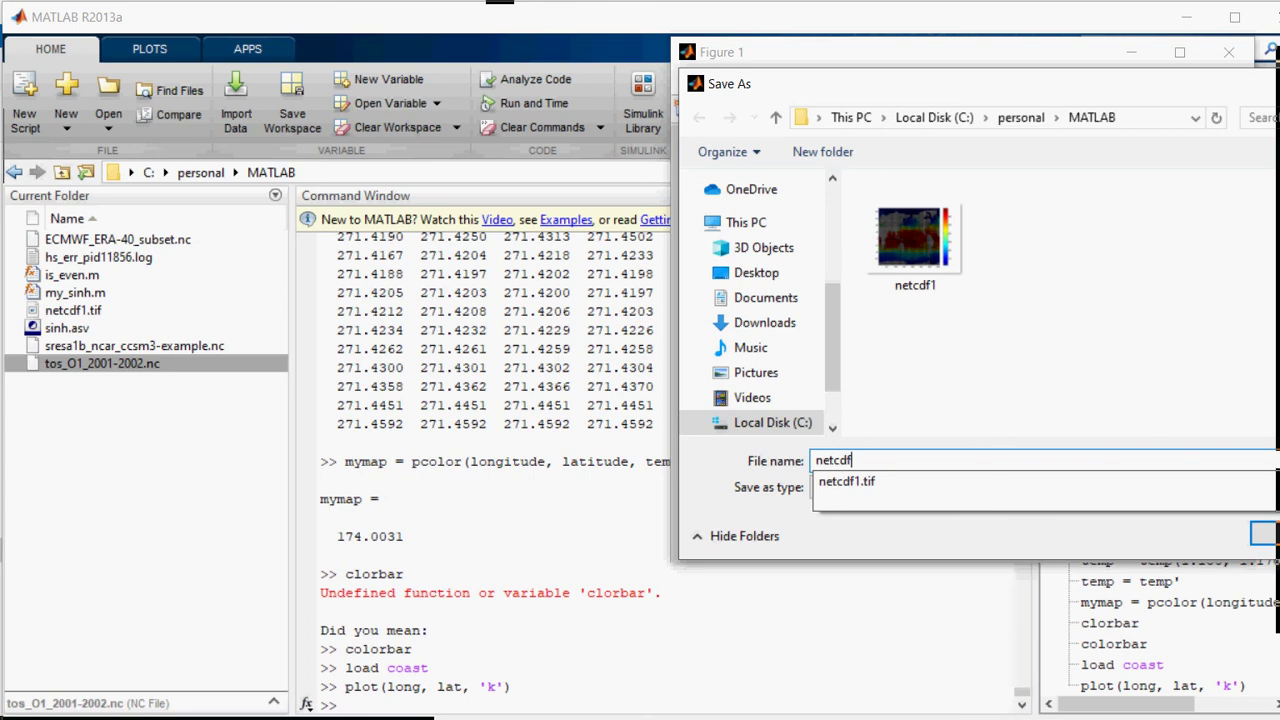
text(2)
key(Return)
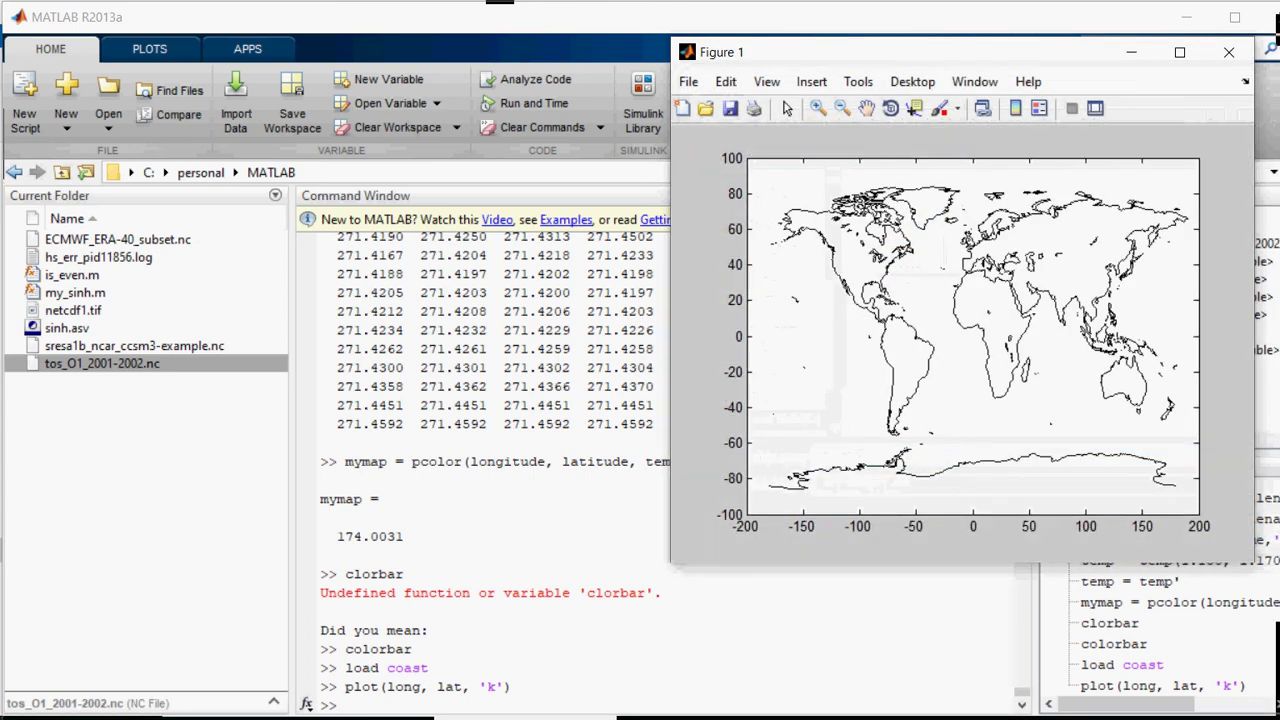